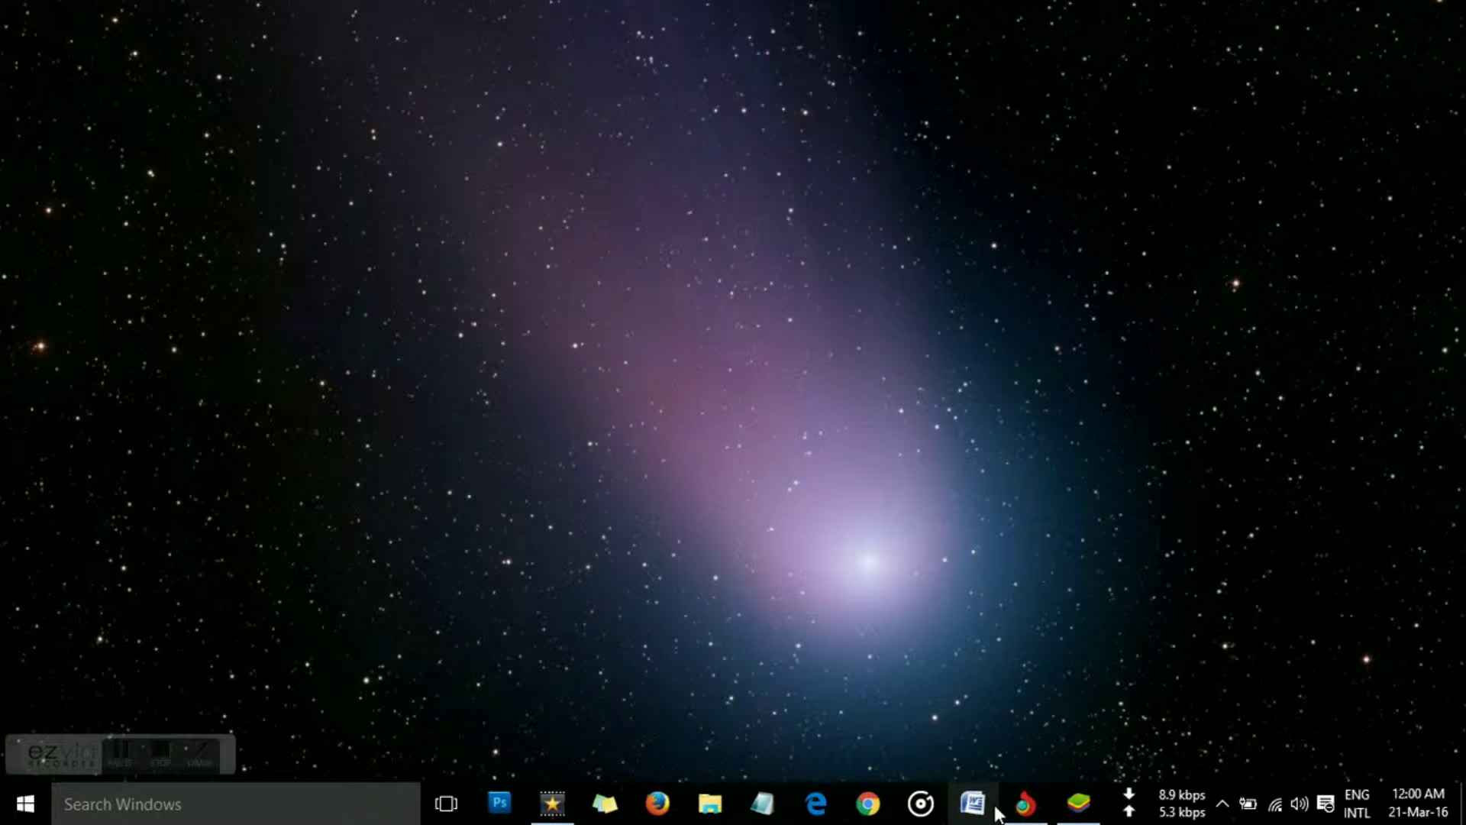
- Switch to the Torch browser, search Google for "bluestack" and open the official BlueStacks website
{"action": "left_click_drag", "start_coordinate": [997, 814], "coordinate": [1023, 813]}
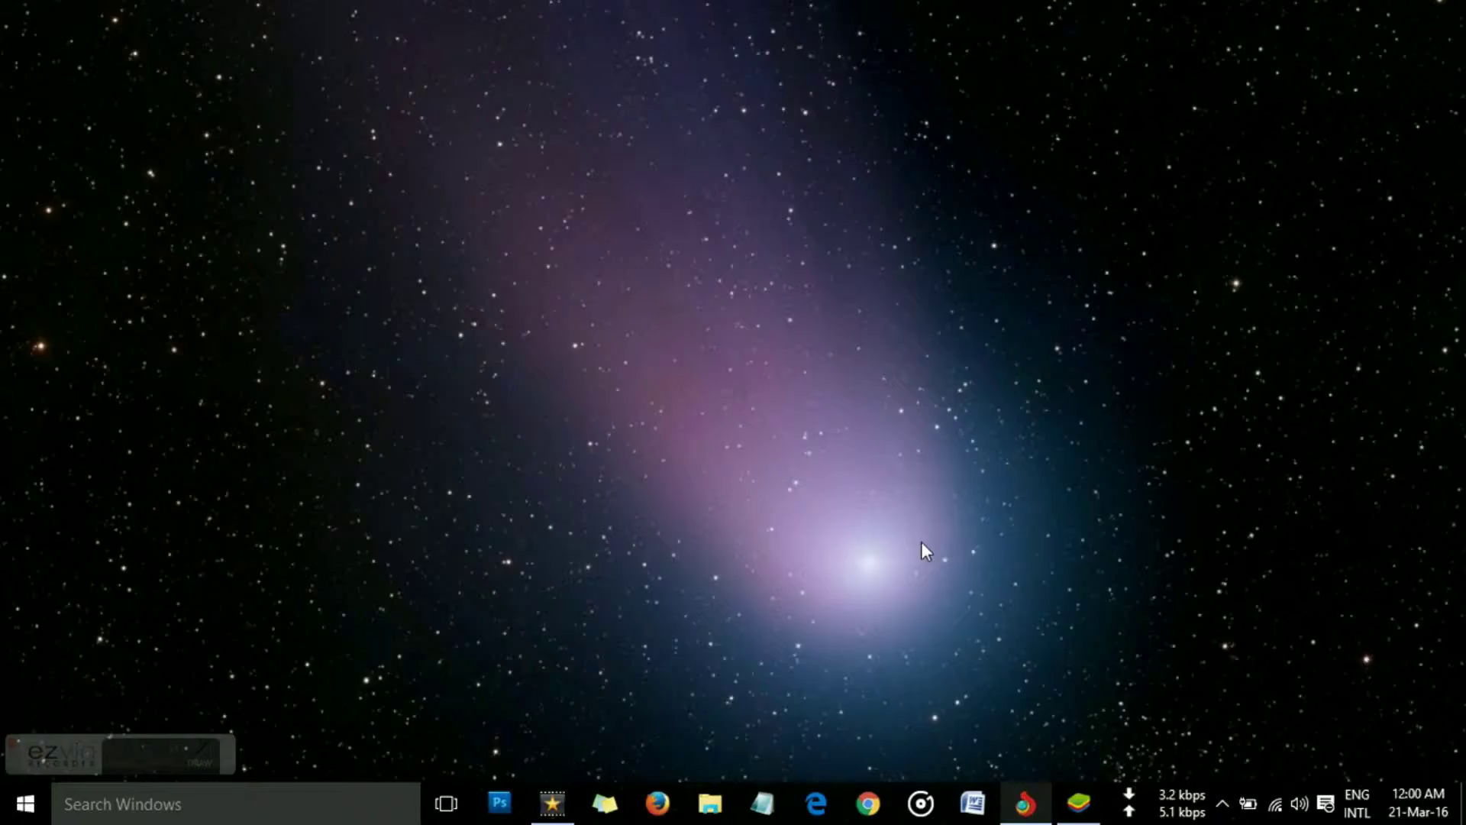
{"action": "left_click", "coordinate": [1027, 806]}
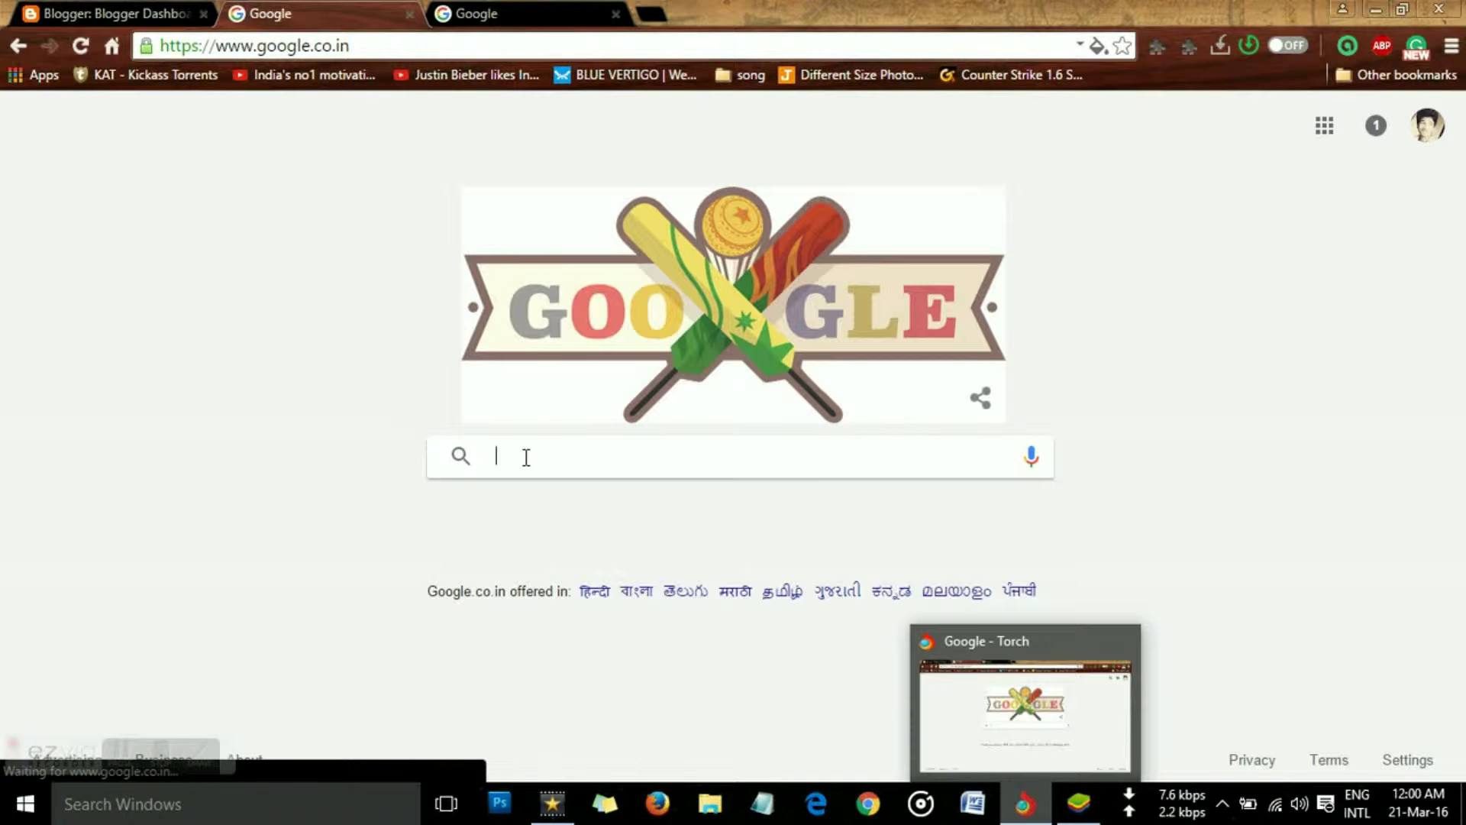
{"action": "type", "text": "bluesta"}
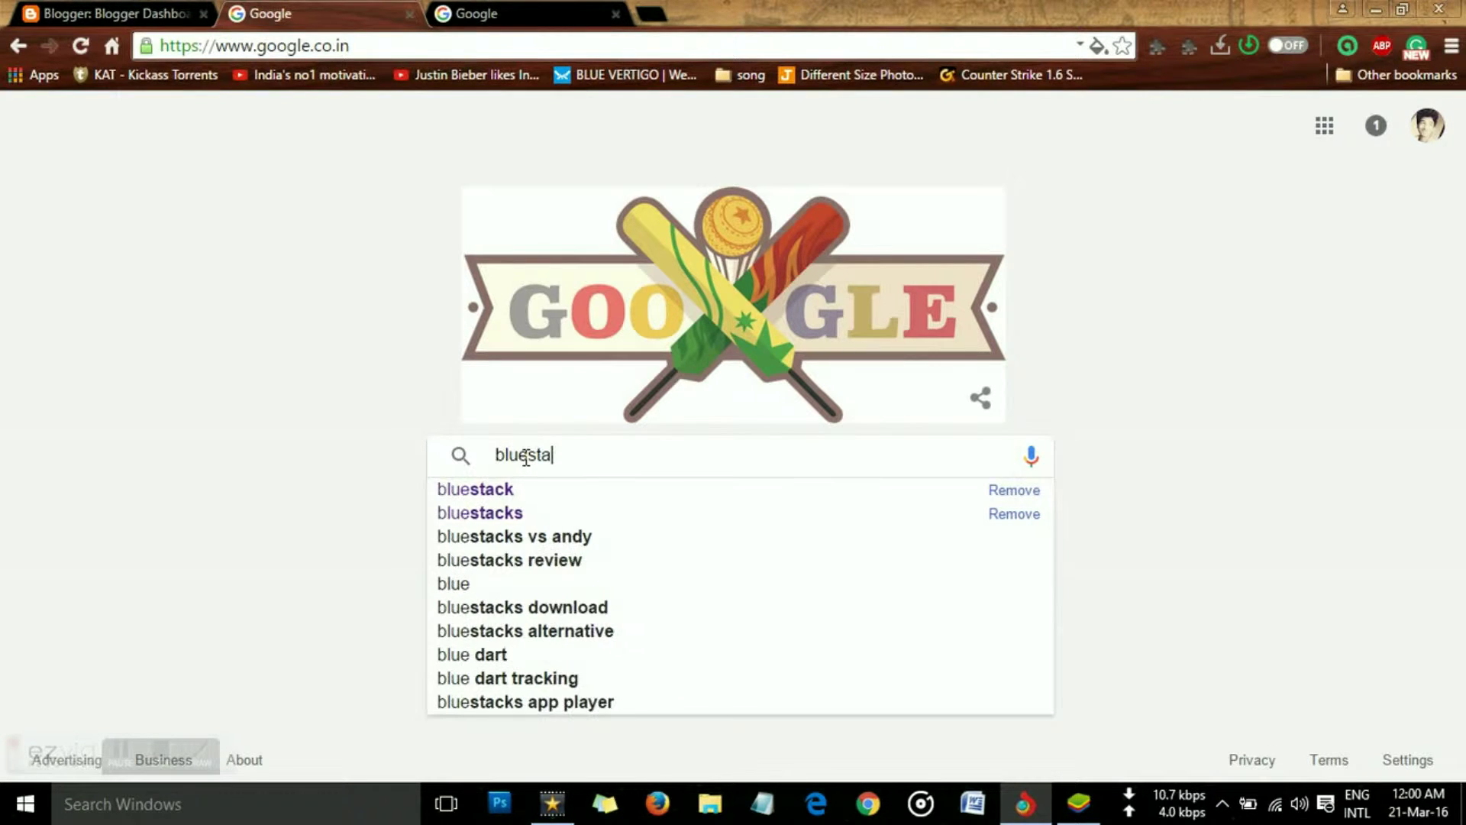
{"action": "type", "text": "ck"}
{"action": "key", "text": "Return"}
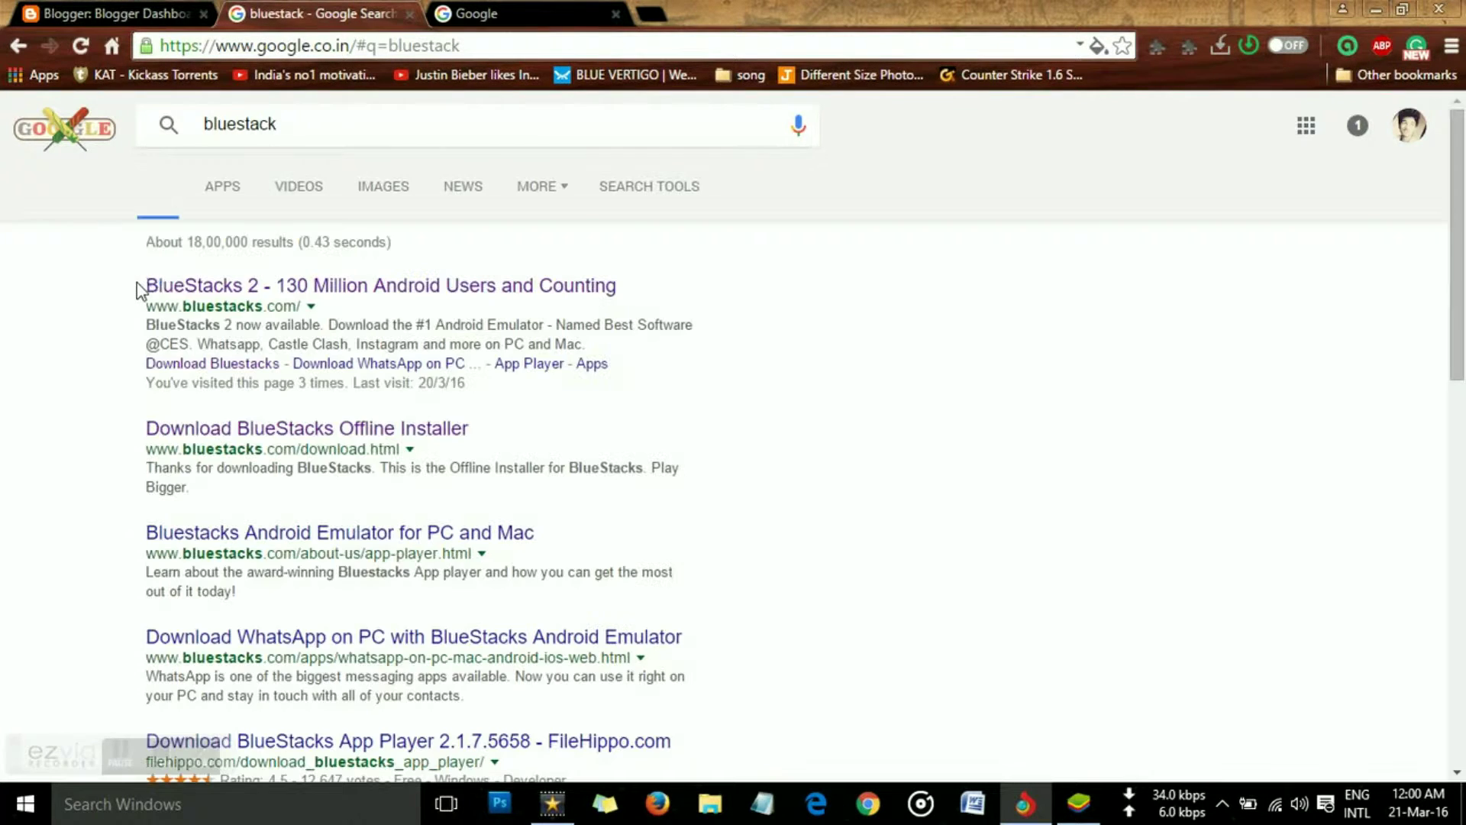
{"action": "left_click", "coordinate": [208, 293]}
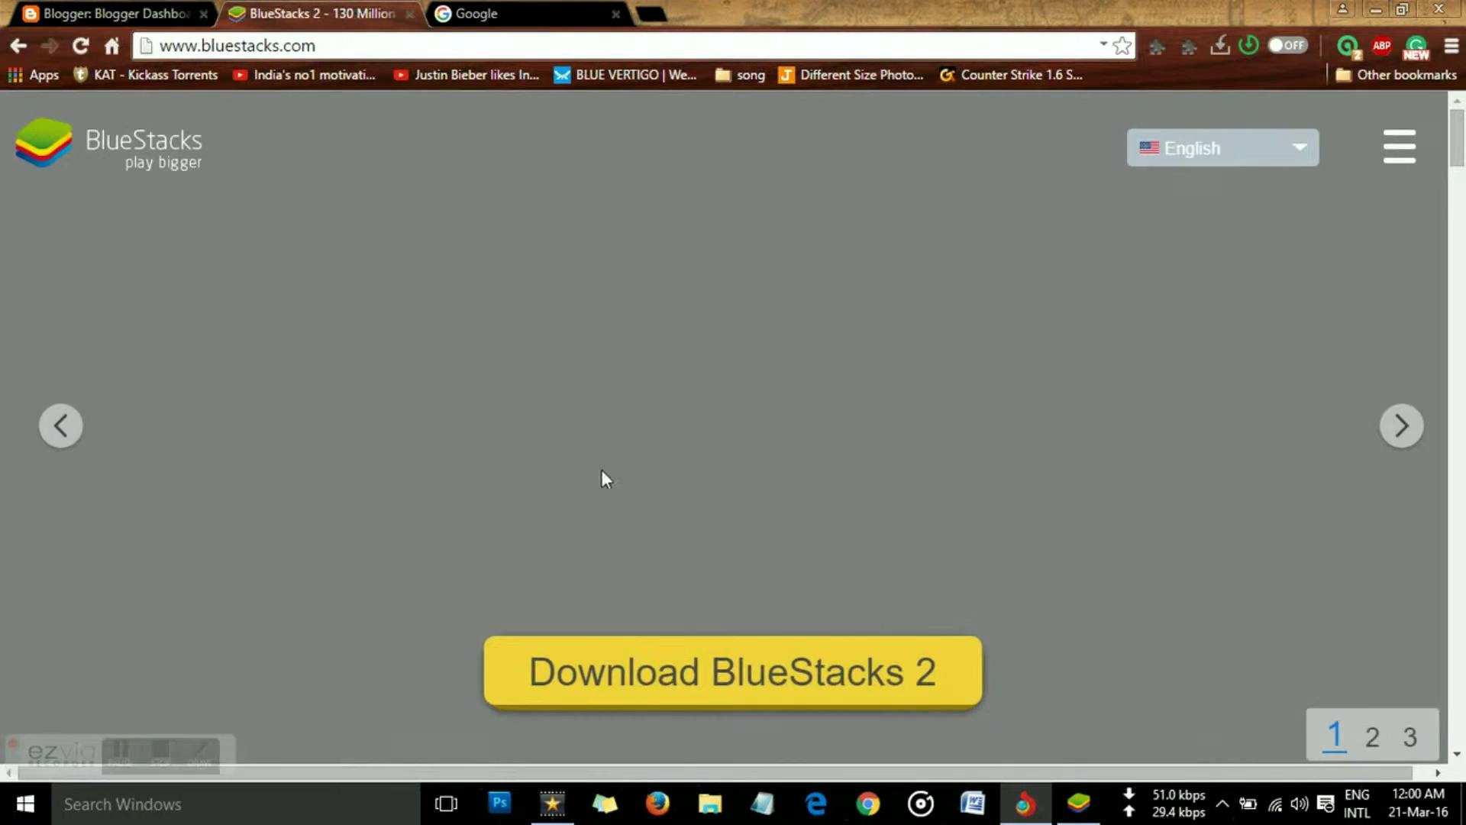
{"action": "scroll", "coordinate": [733, 427], "scroll_direction": "down", "scroll_amount": 7}
{"action": "scroll", "coordinate": [733, 428], "scroll_direction": "up", "scroll_amount": 6}
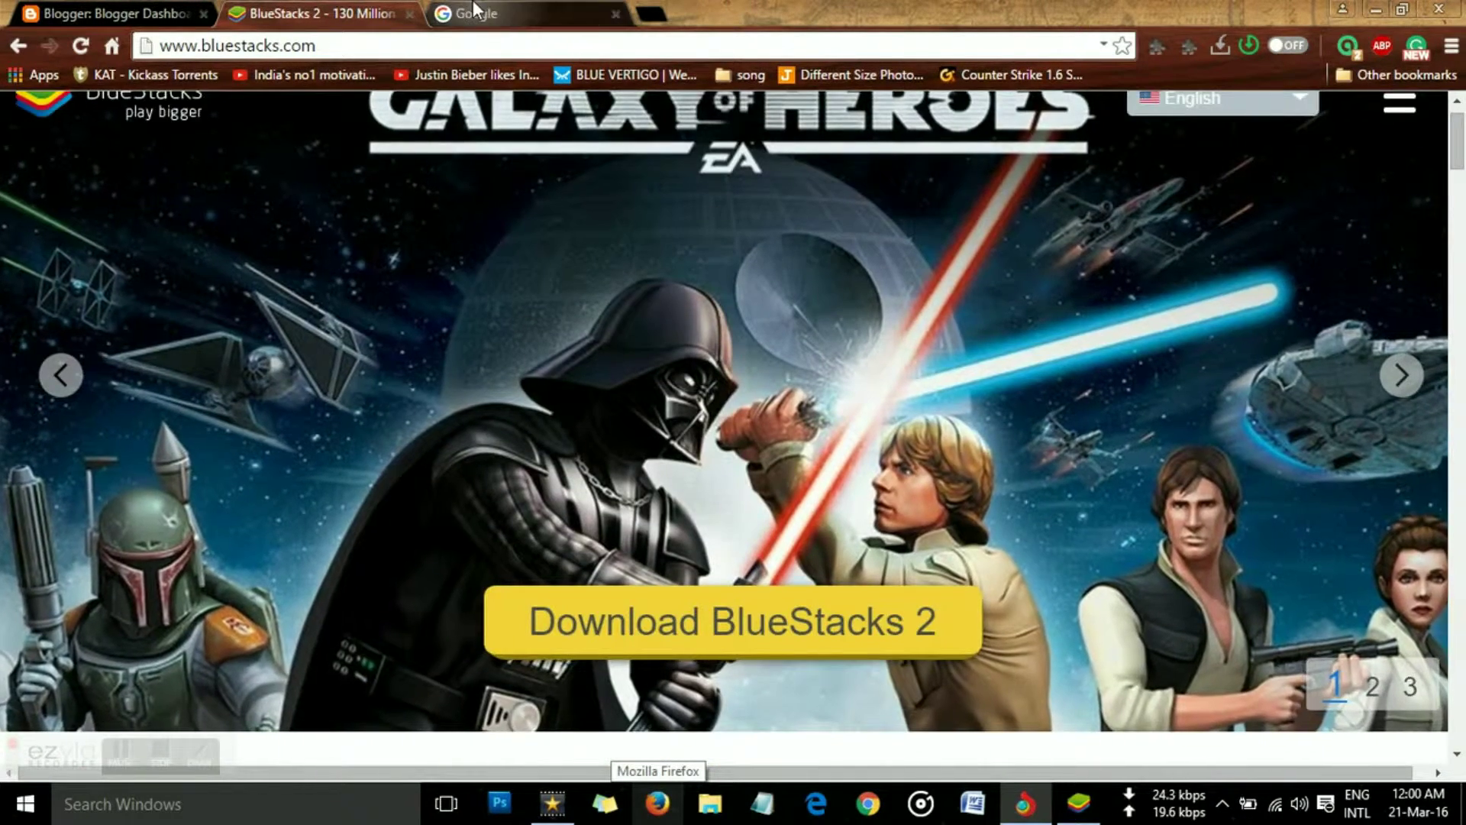
- Search Google for "andy" in the other open Google tab and open the Andy Android emulator website, andyroid.net
{"action": "left_click", "coordinate": [592, 9]}
{"action": "type", "text": "andy"}
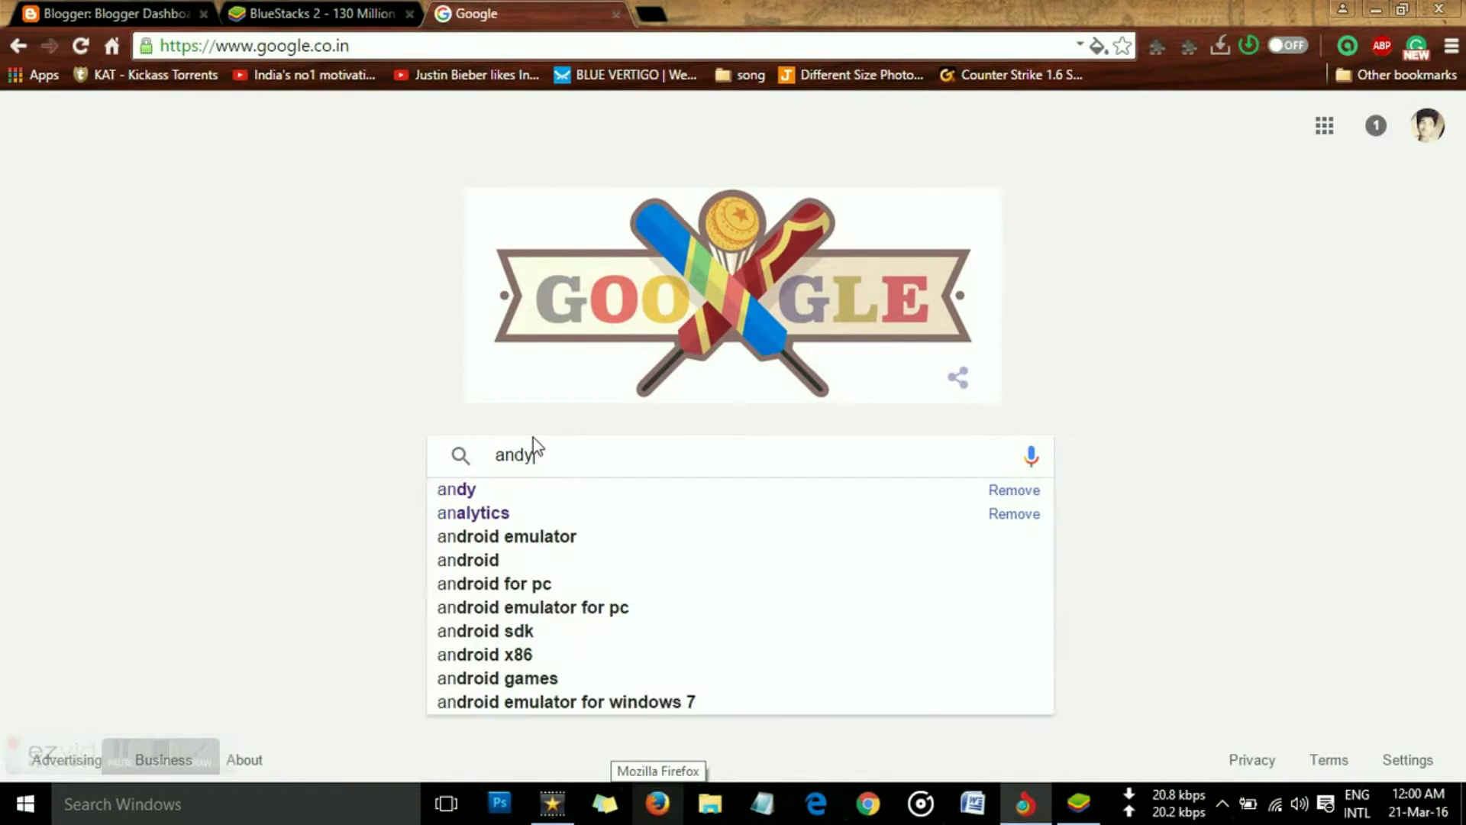
{"action": "key", "text": "Return"}
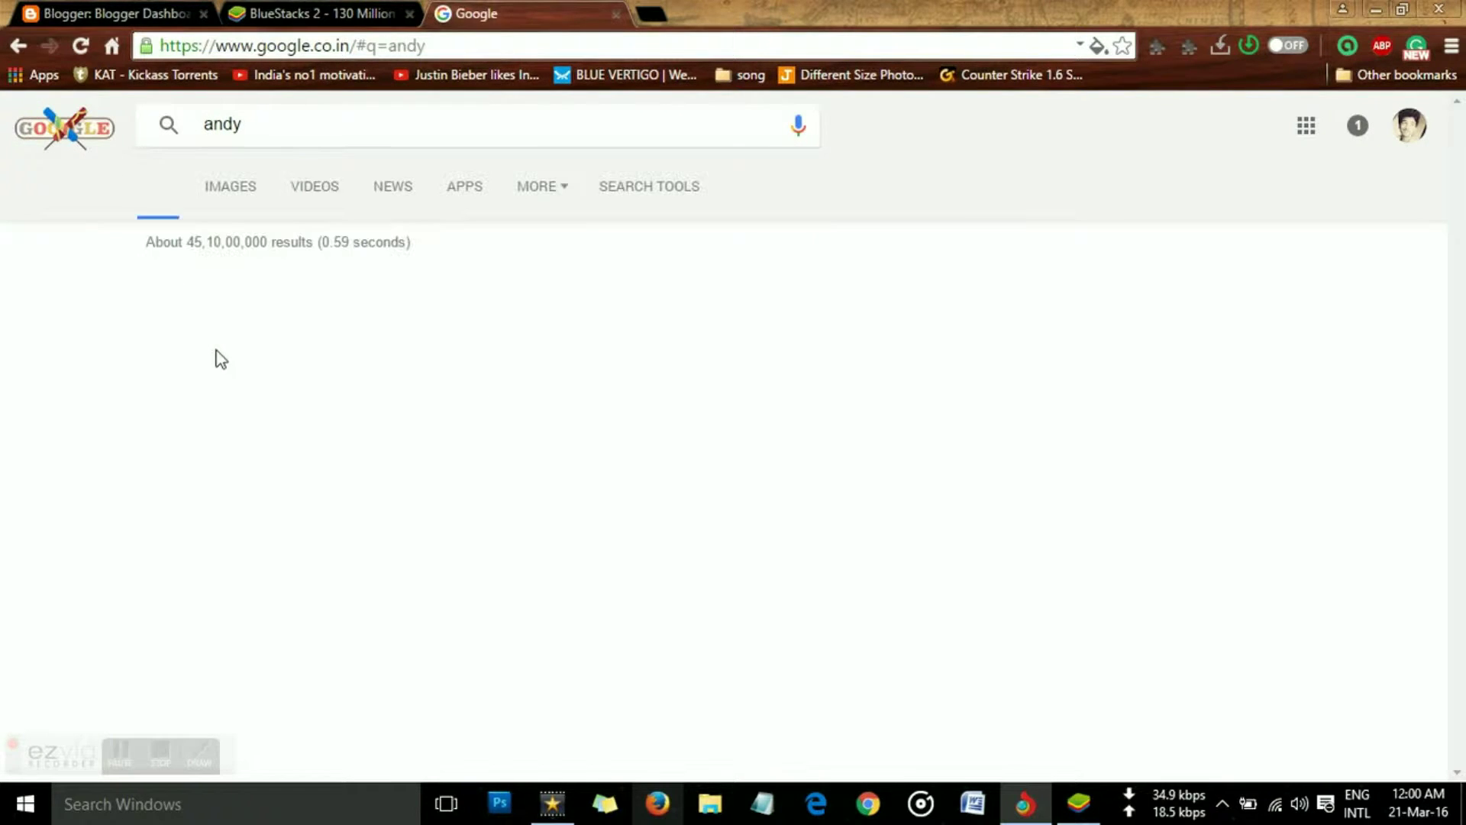
{"action": "left_click", "coordinate": [244, 295]}
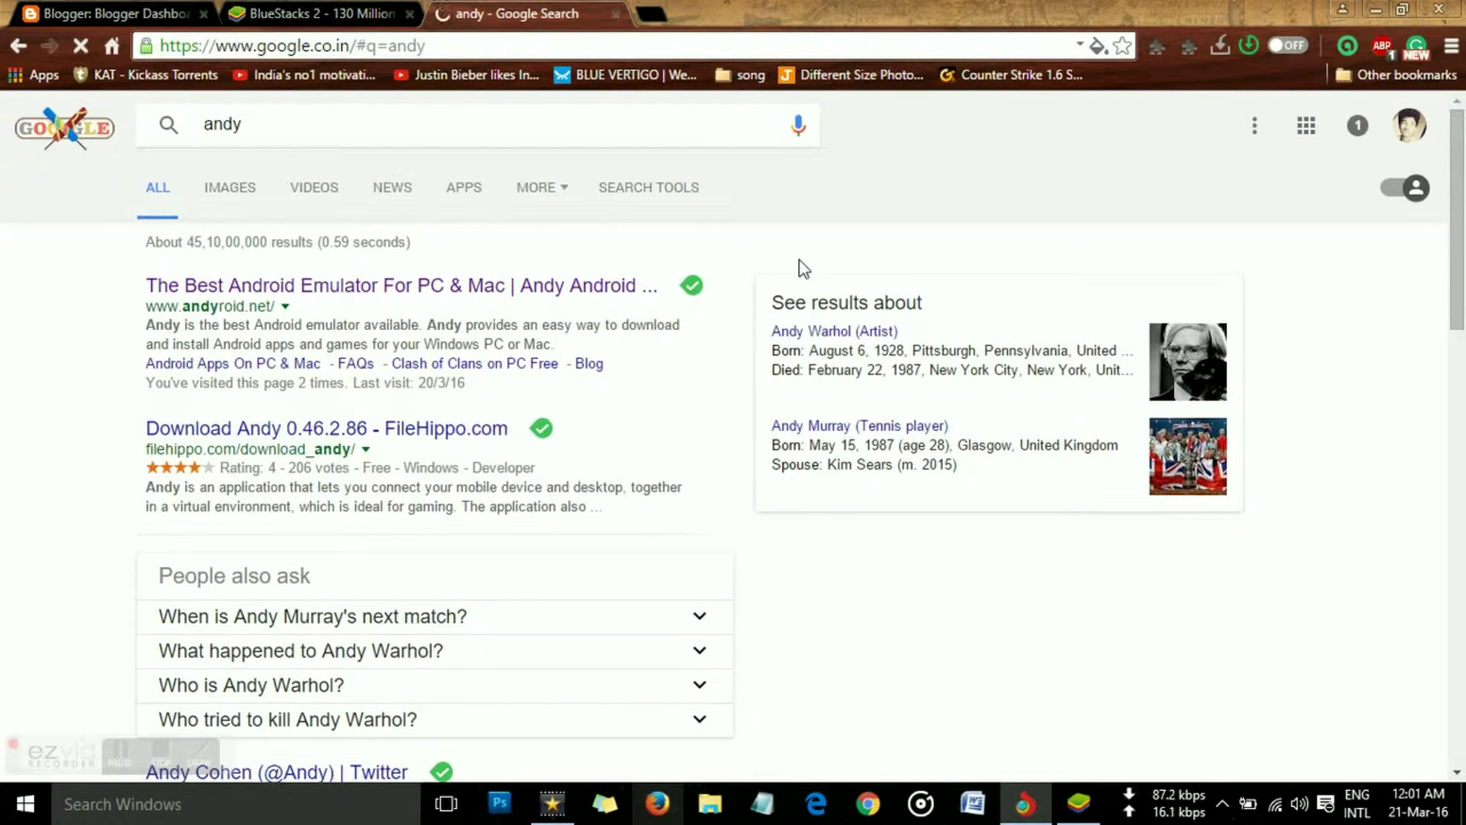
{"action": "mouse_move", "coordinate": [1460, 176]}
{"action": "left_mouse_down"}
{"action": "mouse_move", "coordinate": [1460, 359]}
{"action": "mouse_move", "coordinate": [1463, 176]}
{"action": "left_mouse_up"}
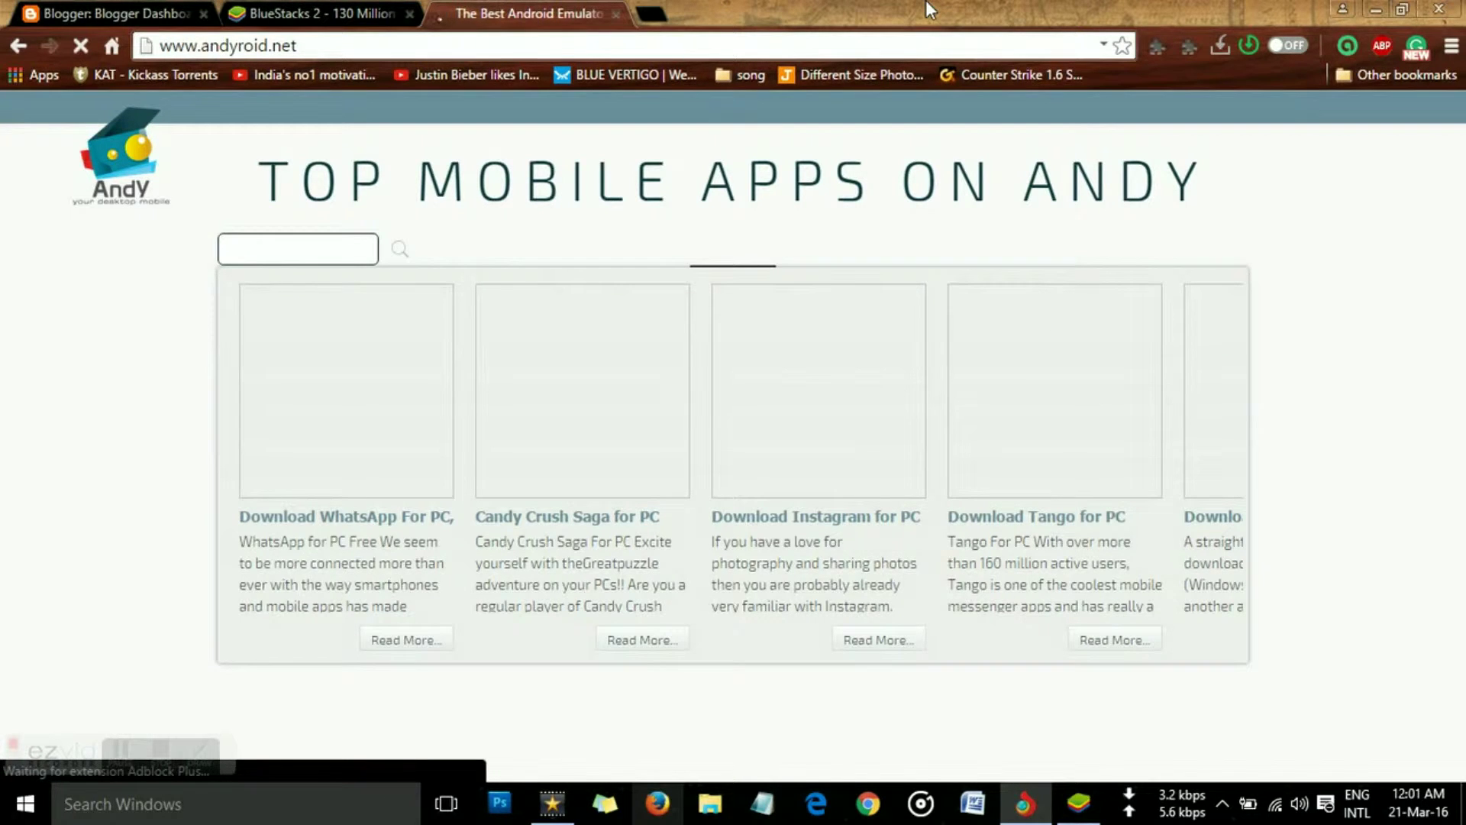
- Switch to BlueStacks and search the Play Store for "heart rate" from its app search
{"action": "left_click", "coordinate": [1380, 9]}
{"action": "left_click", "coordinate": [1078, 804]}
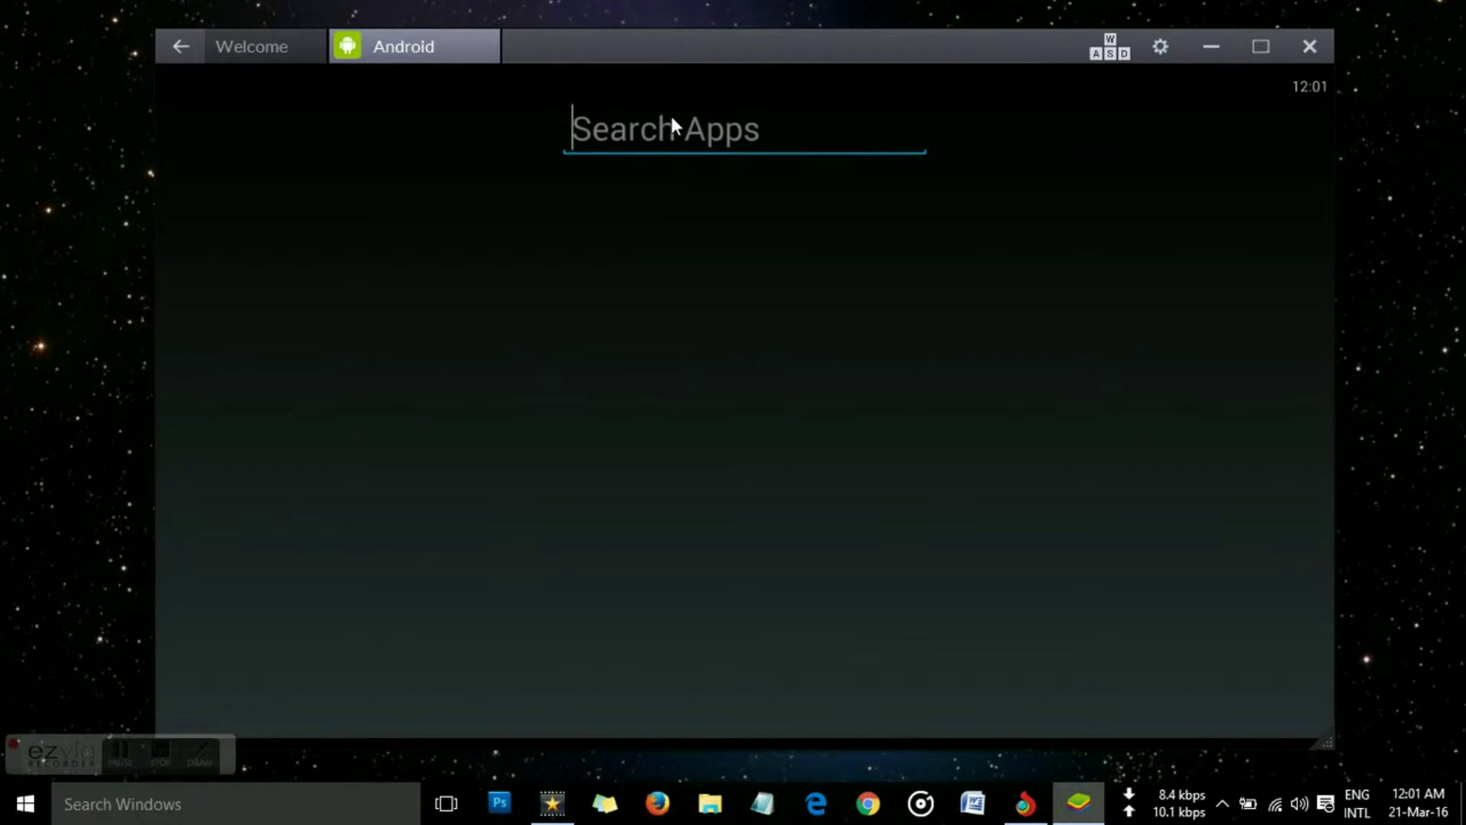
{"action": "type", "text": "heart ra"}
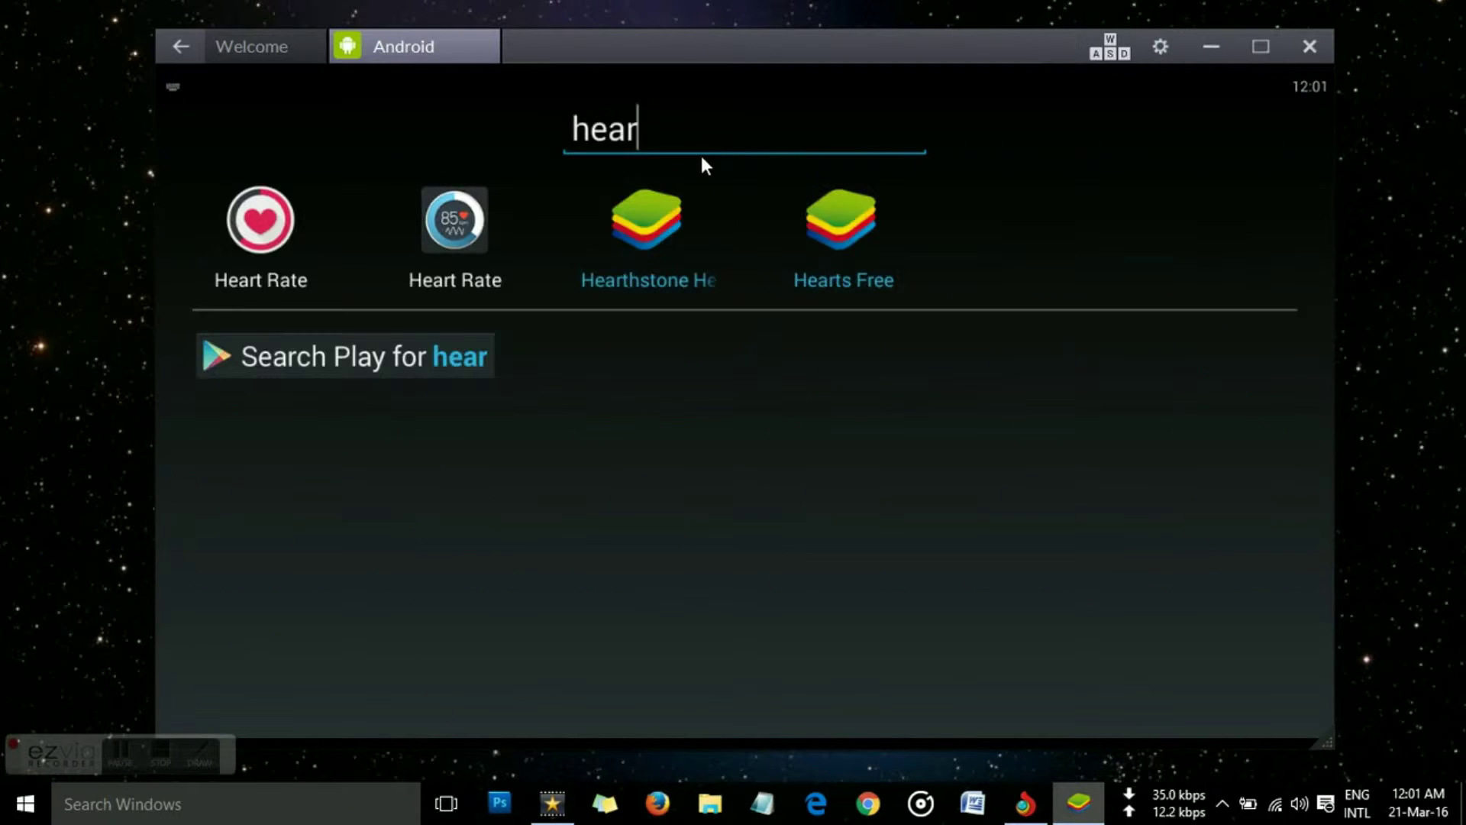
{"action": "left_click", "coordinate": [741, 151]}
{"action": "type", "text": "te"}
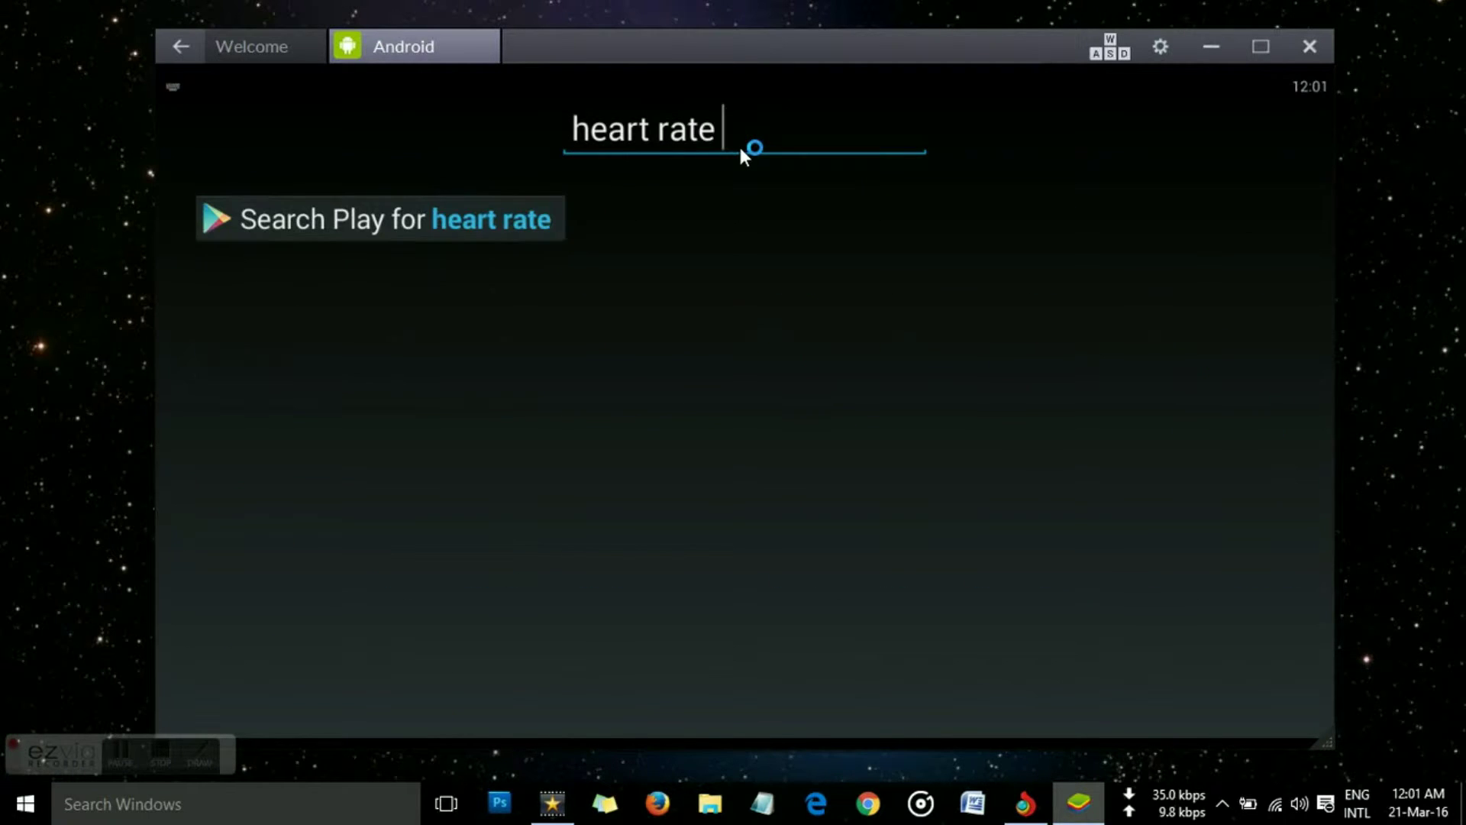
{"action": "key", "text": "BackSpace"}
{"action": "key", "text": "BackSpace"}
{"action": "key", "text": "BackSpace"}
{"action": "key", "text": "BackSpace"}
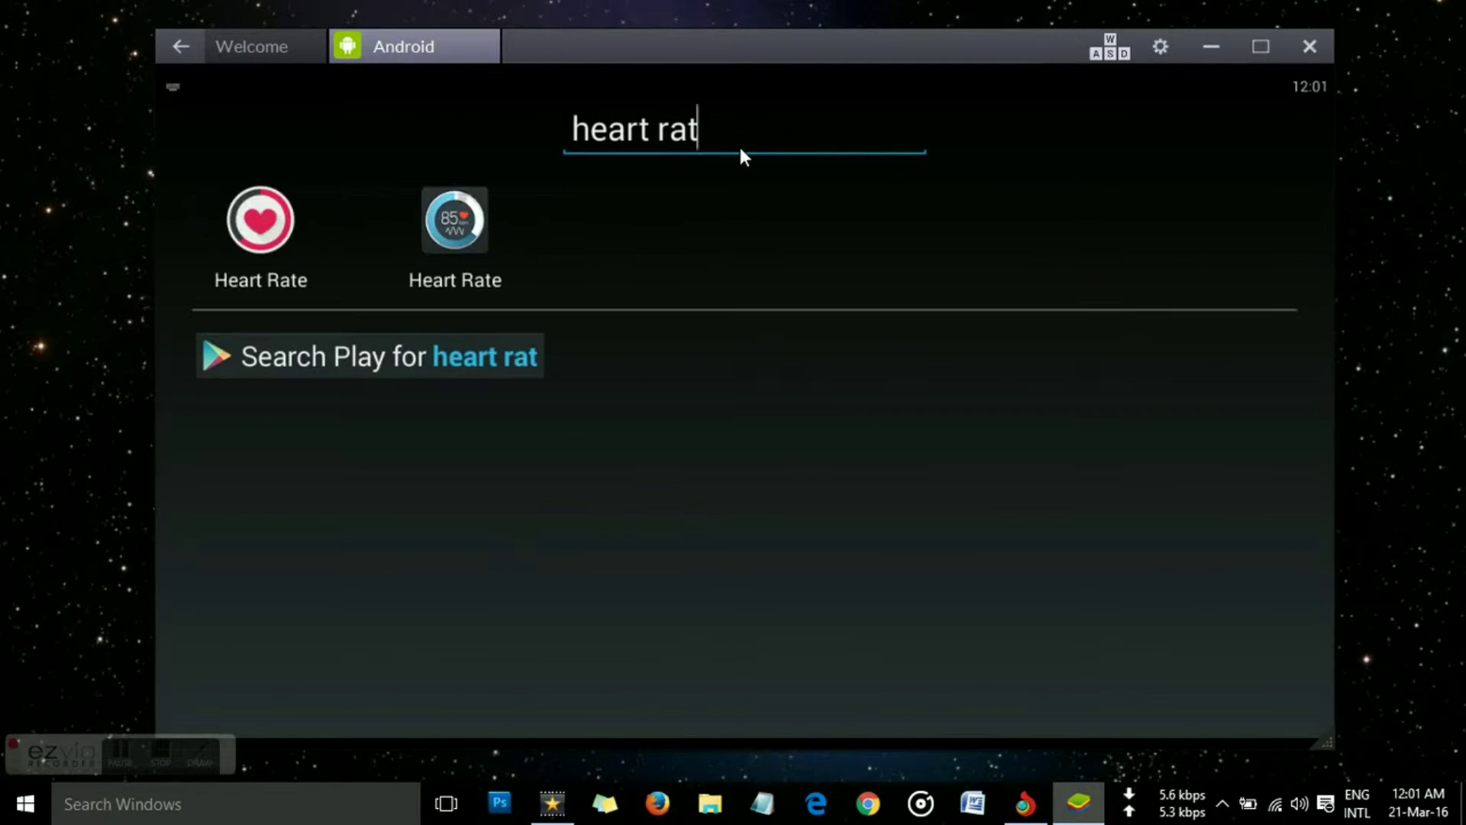
{"action": "type", "text": "ate"}
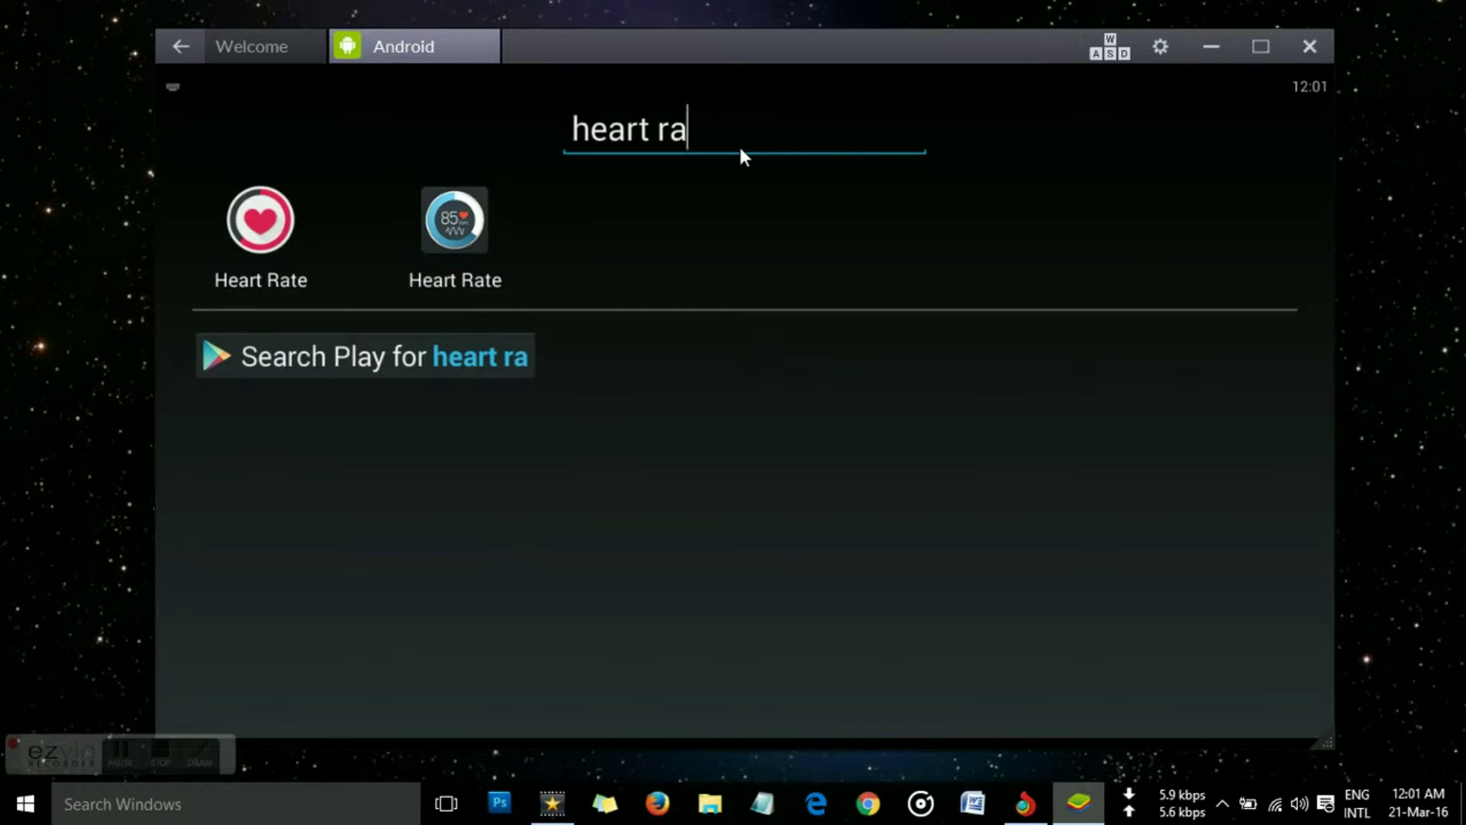
{"action": "left_click", "coordinate": [442, 380]}
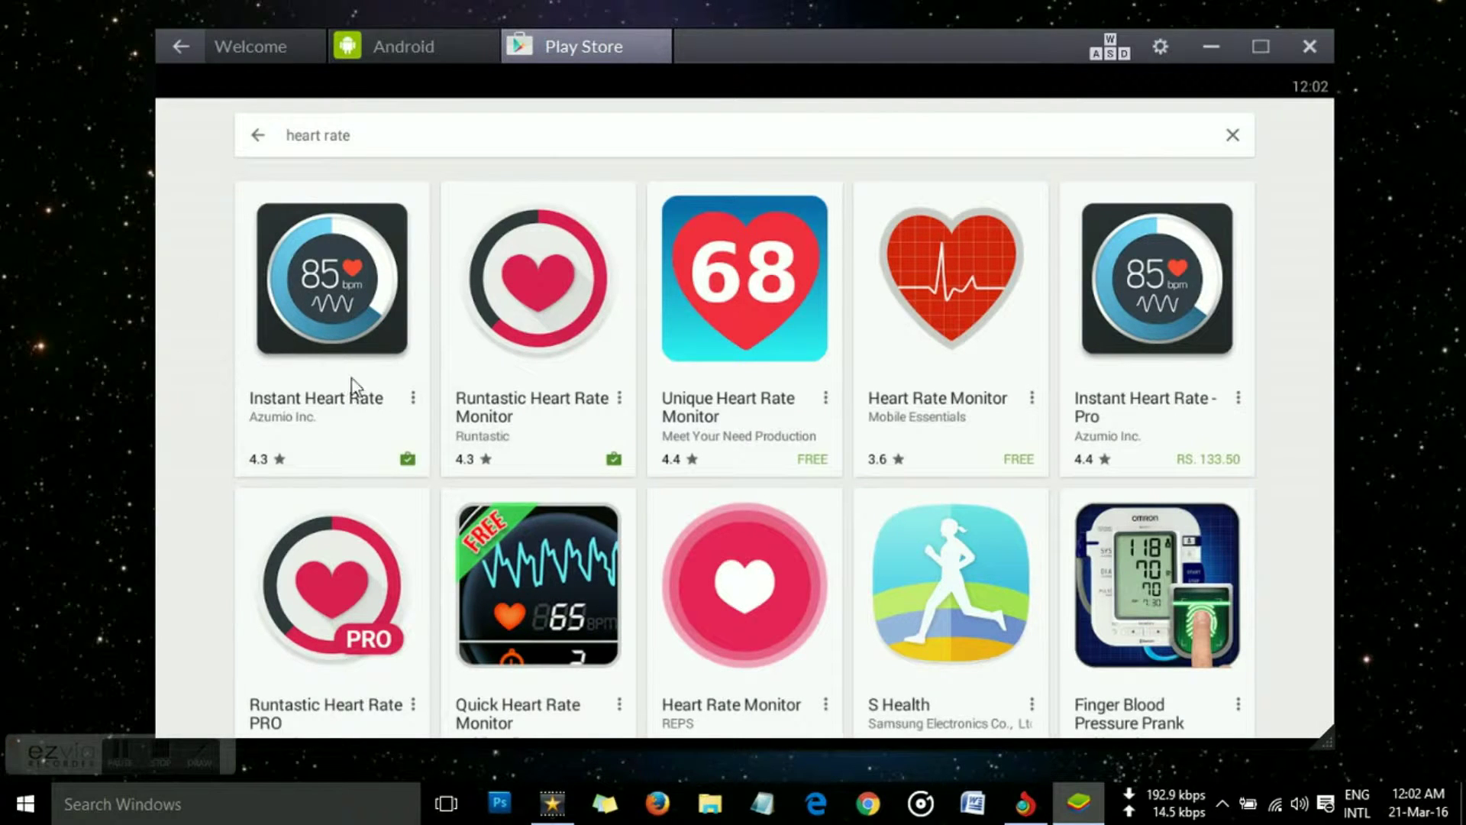
- Review the Instant Heart Rate app's store page, including its screenshots, ratings and review highlights, and return to the search results
{"action": "left_click", "coordinate": [289, 398]}
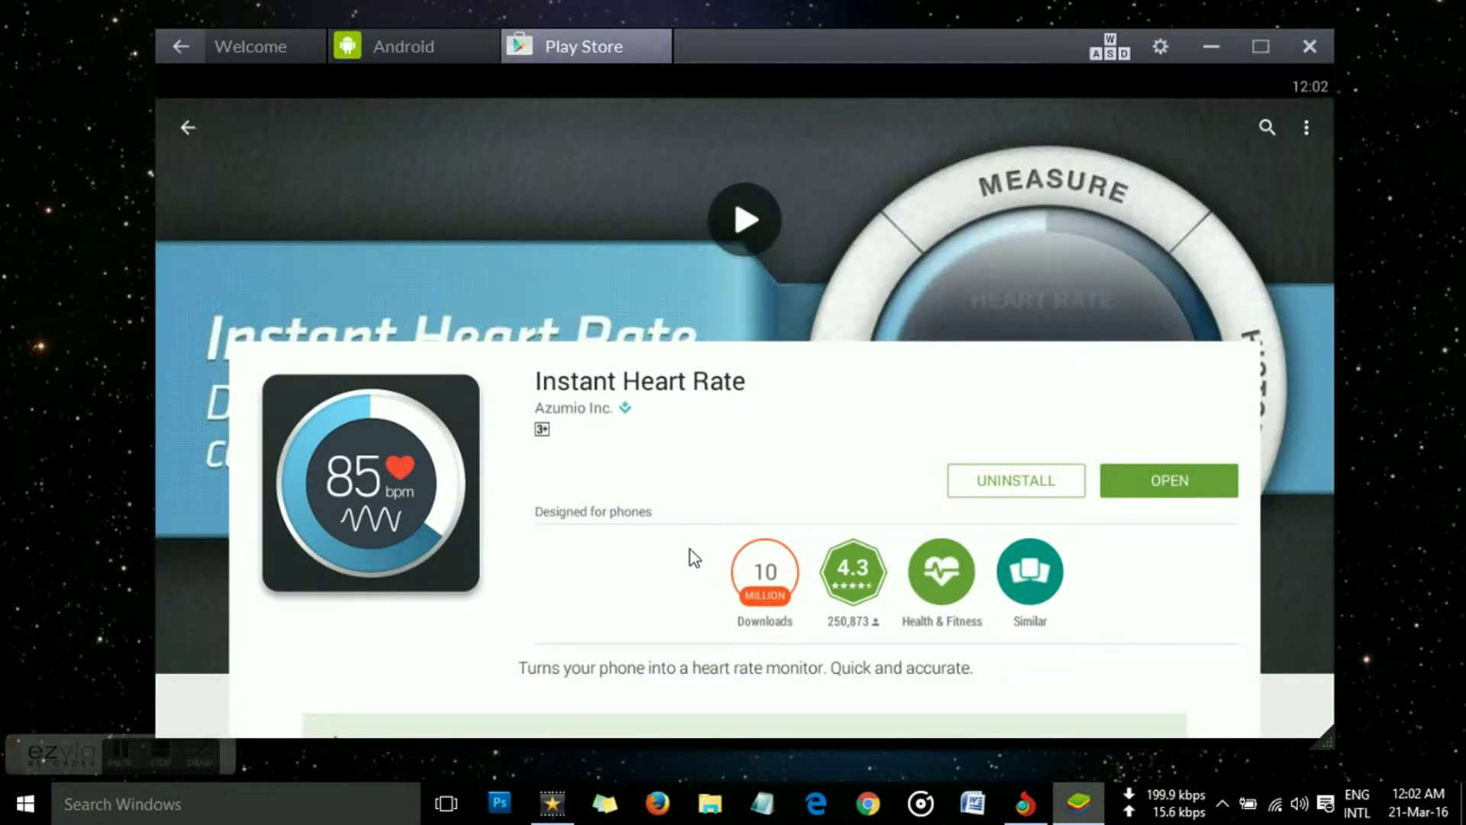
{"action": "scroll", "coordinate": [691, 570], "scroll_direction": "down", "scroll_amount": 3}
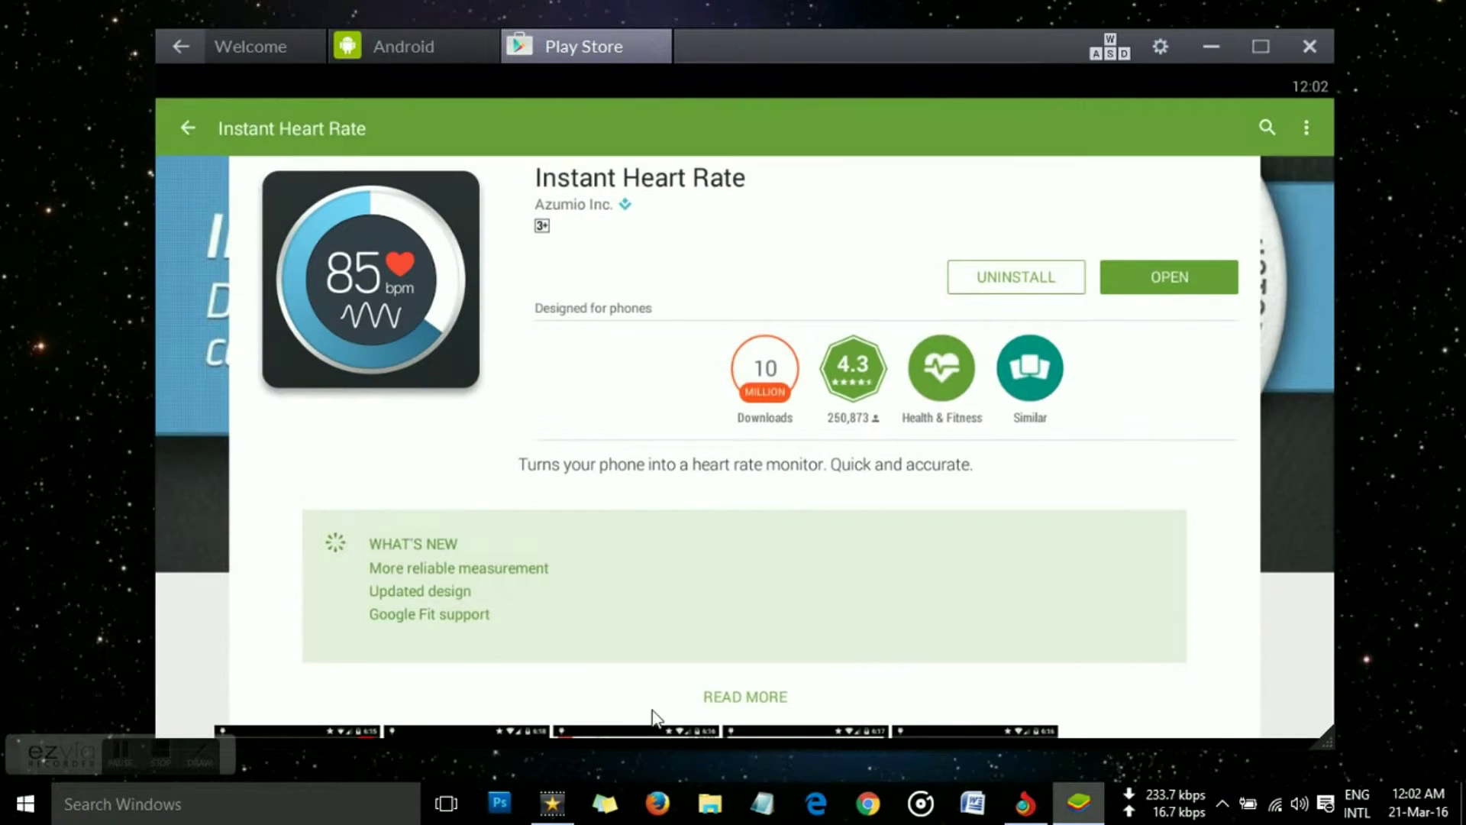
{"action": "scroll", "coordinate": [657, 680], "scroll_direction": "down", "scroll_amount": 3}
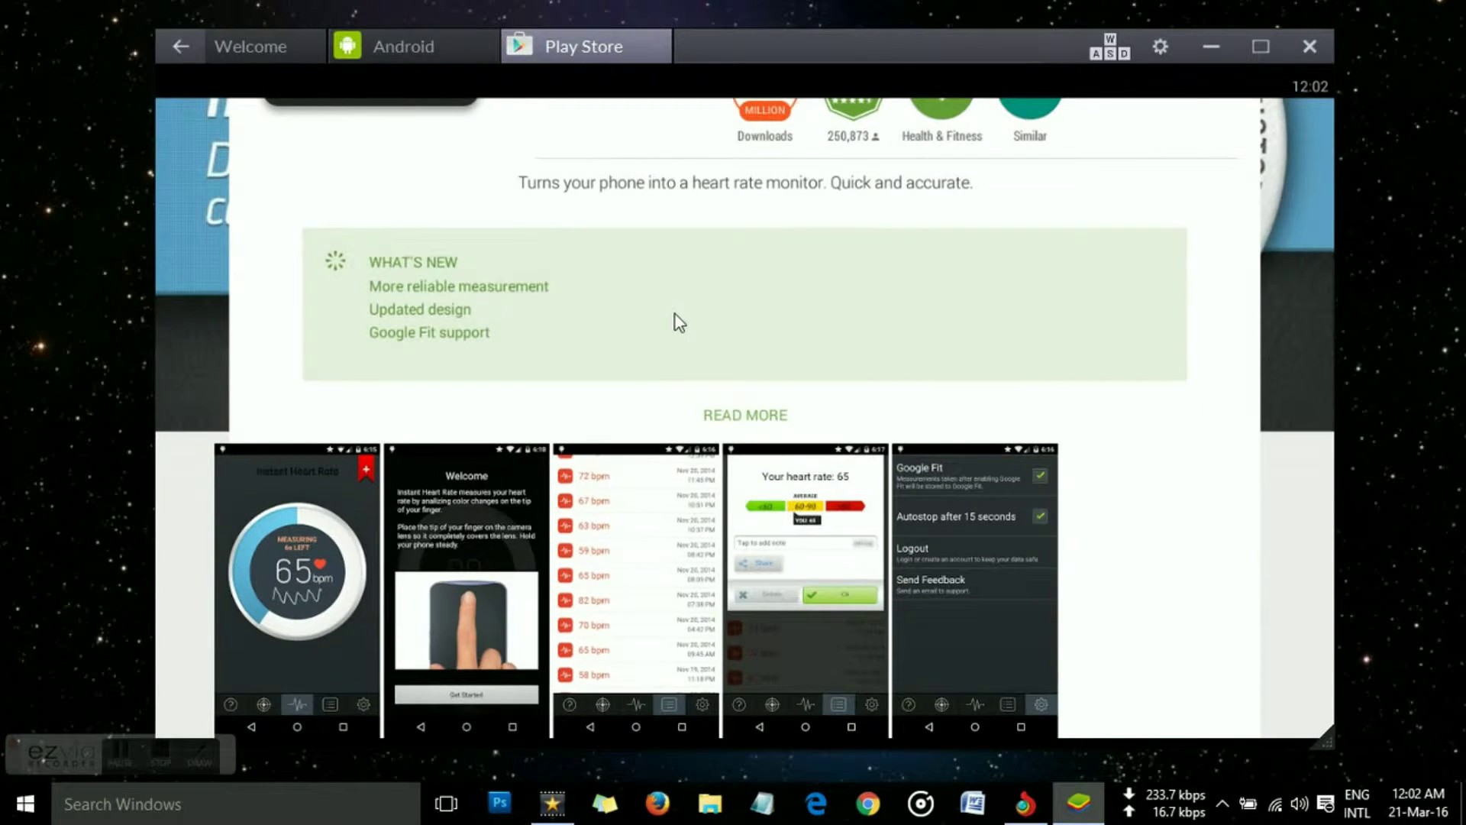
{"action": "scroll", "coordinate": [675, 321], "scroll_direction": "down", "scroll_amount": 6}
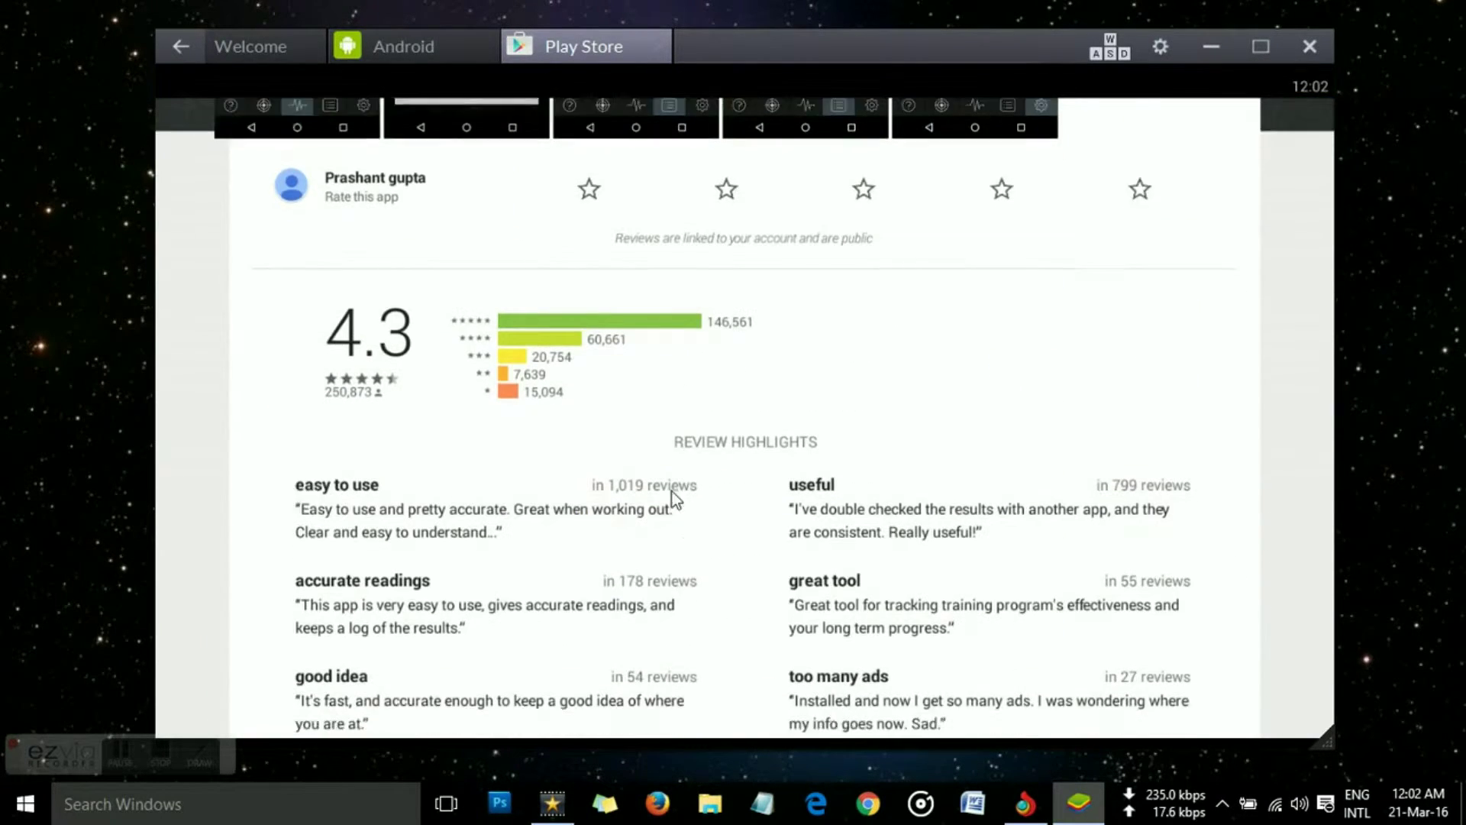
{"action": "scroll", "coordinate": [570, 298], "scroll_direction": "down", "scroll_amount": 13}
{"action": "scroll", "coordinate": [566, 368], "scroll_direction": "up", "scroll_amount": 14}
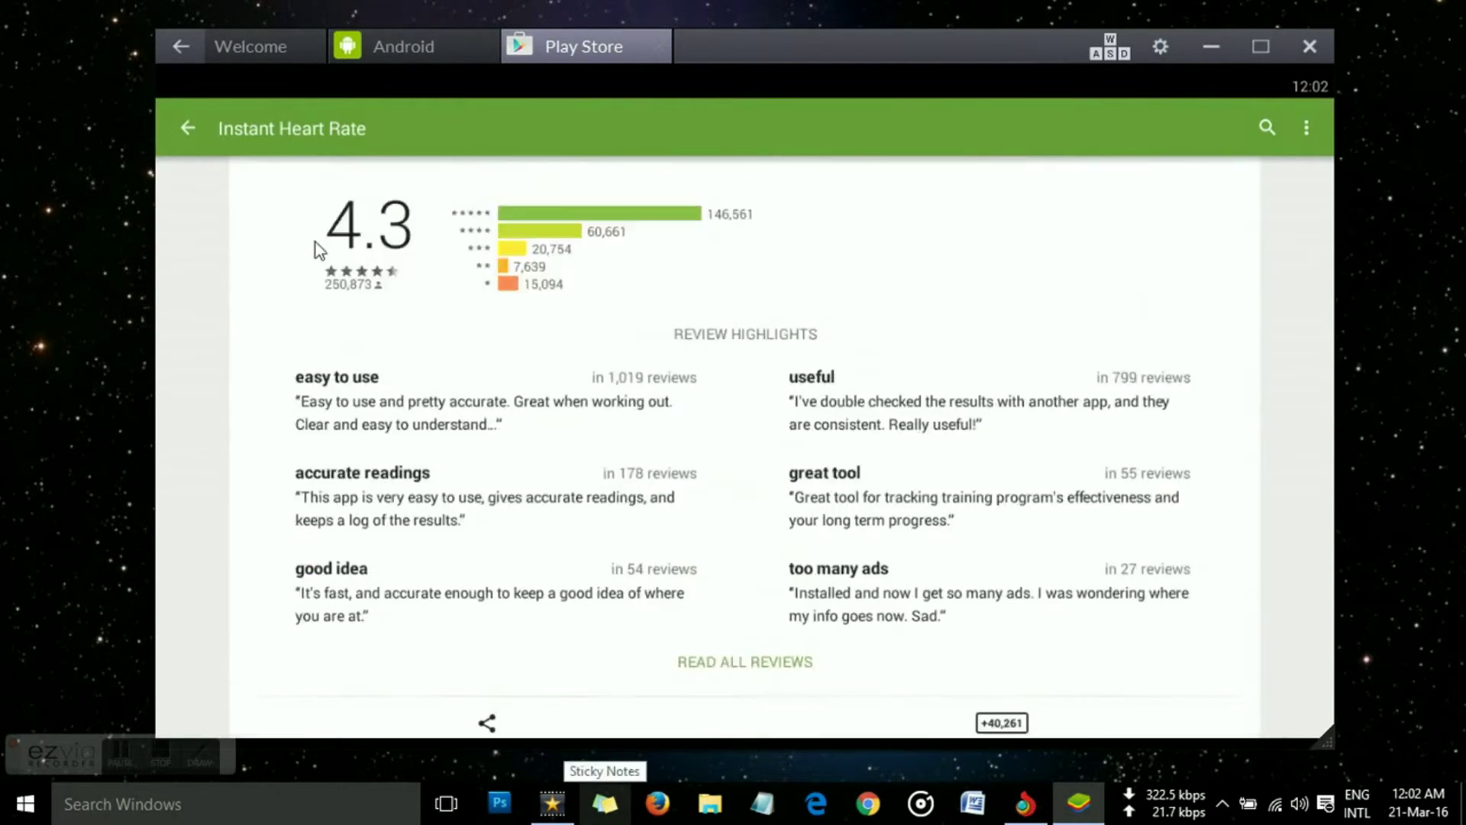
{"action": "left_click", "coordinate": [185, 126]}
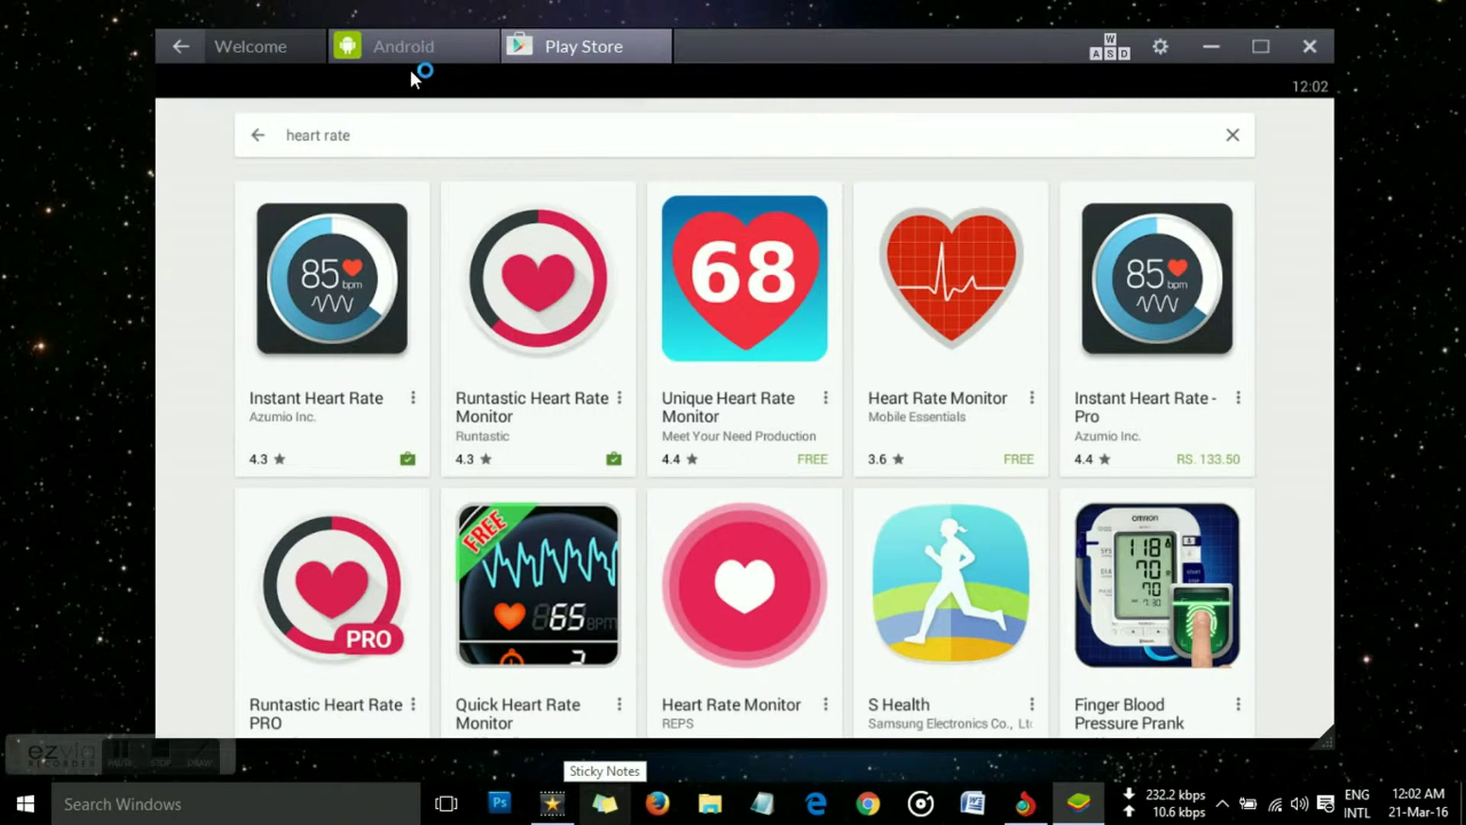
- Launch the installed Instant Heart Rate app from the Android home screen, take a measurement, accept the reading and postpone account sign-in
{"action": "left_click", "coordinate": [405, 46]}
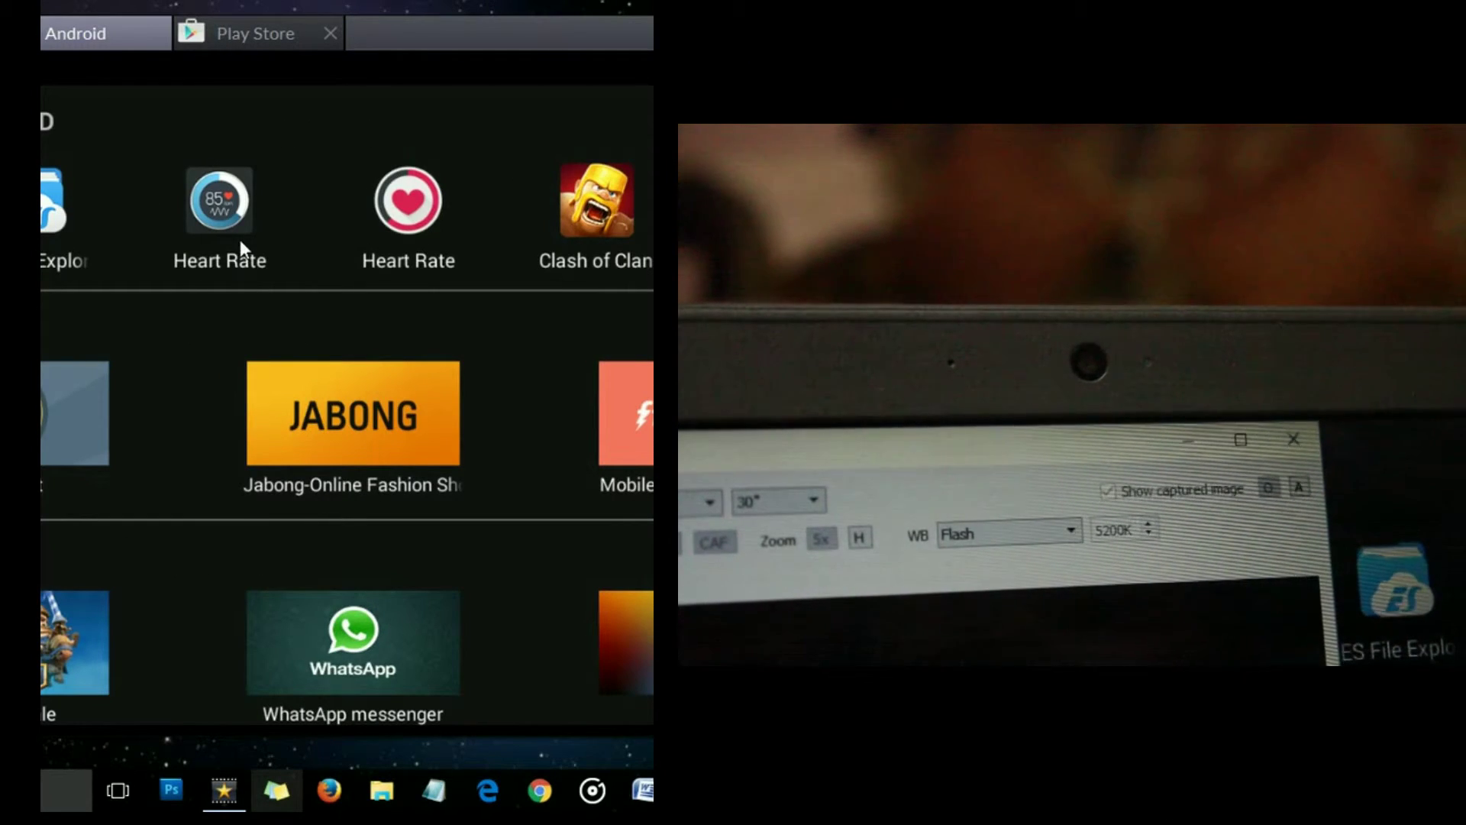
{"action": "left_click", "coordinate": [227, 201]}
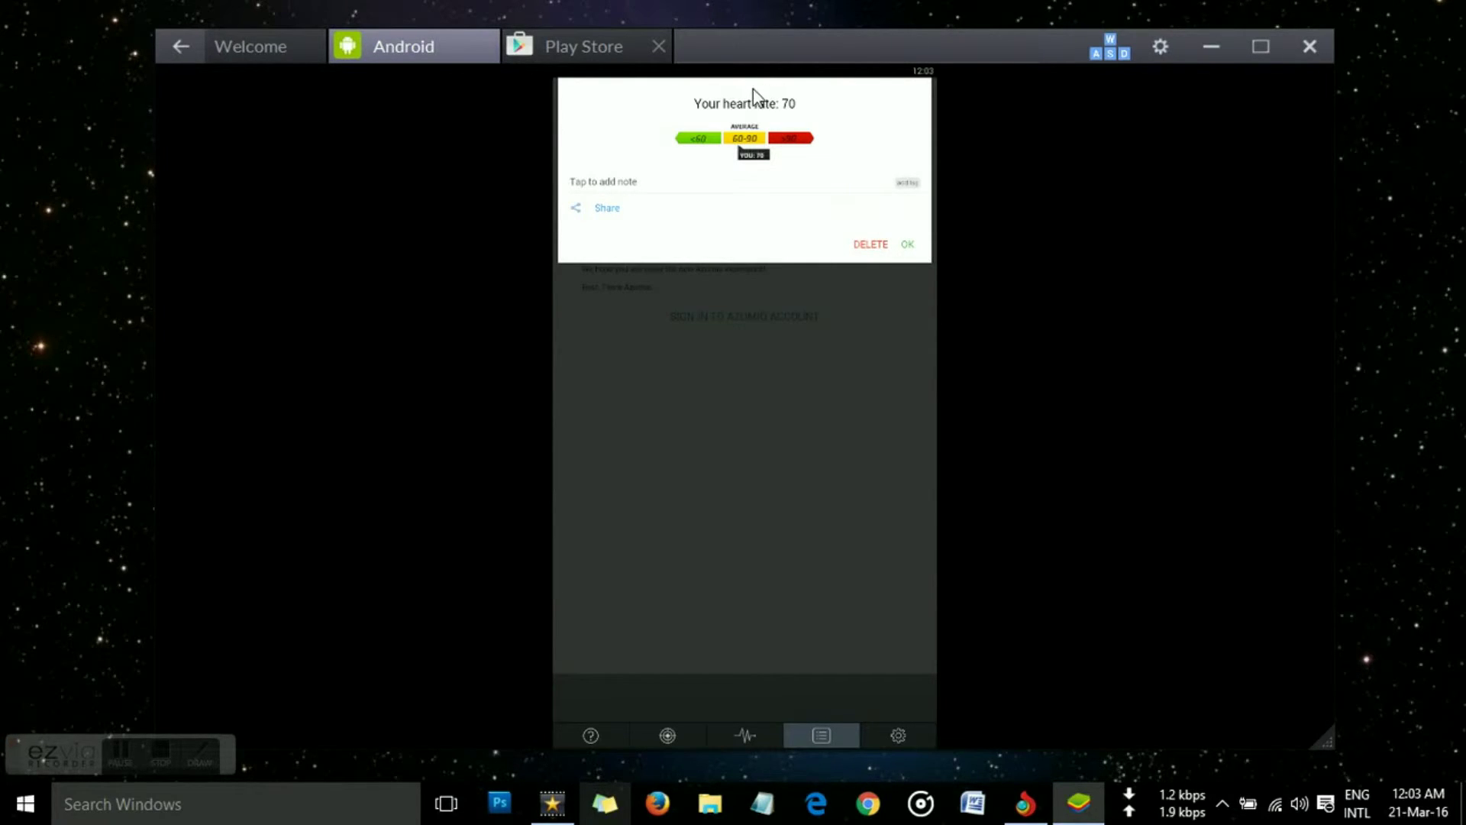
{"action": "left_click", "coordinate": [909, 241]}
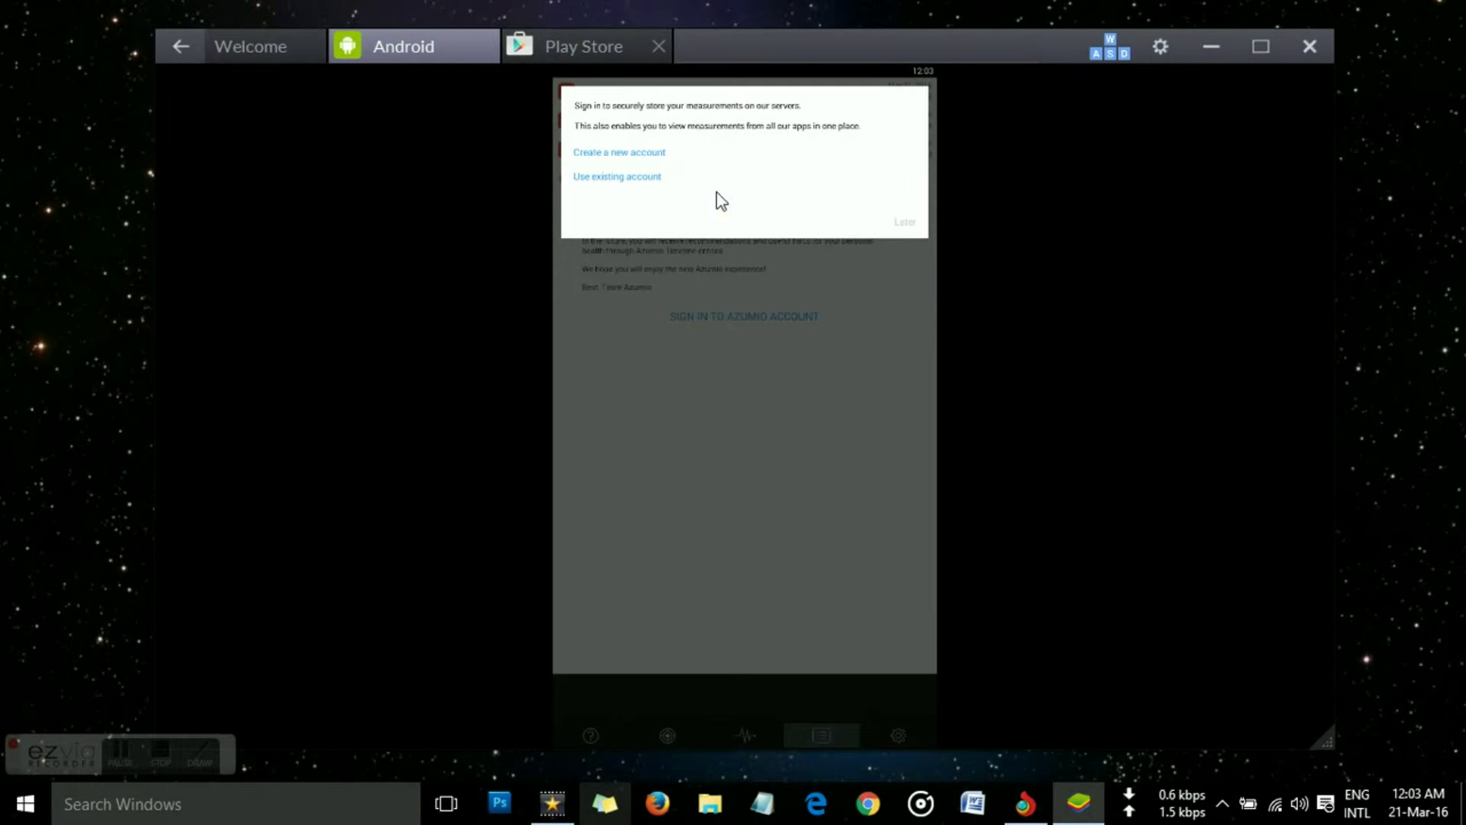
{"action": "left_click", "coordinate": [904, 226]}
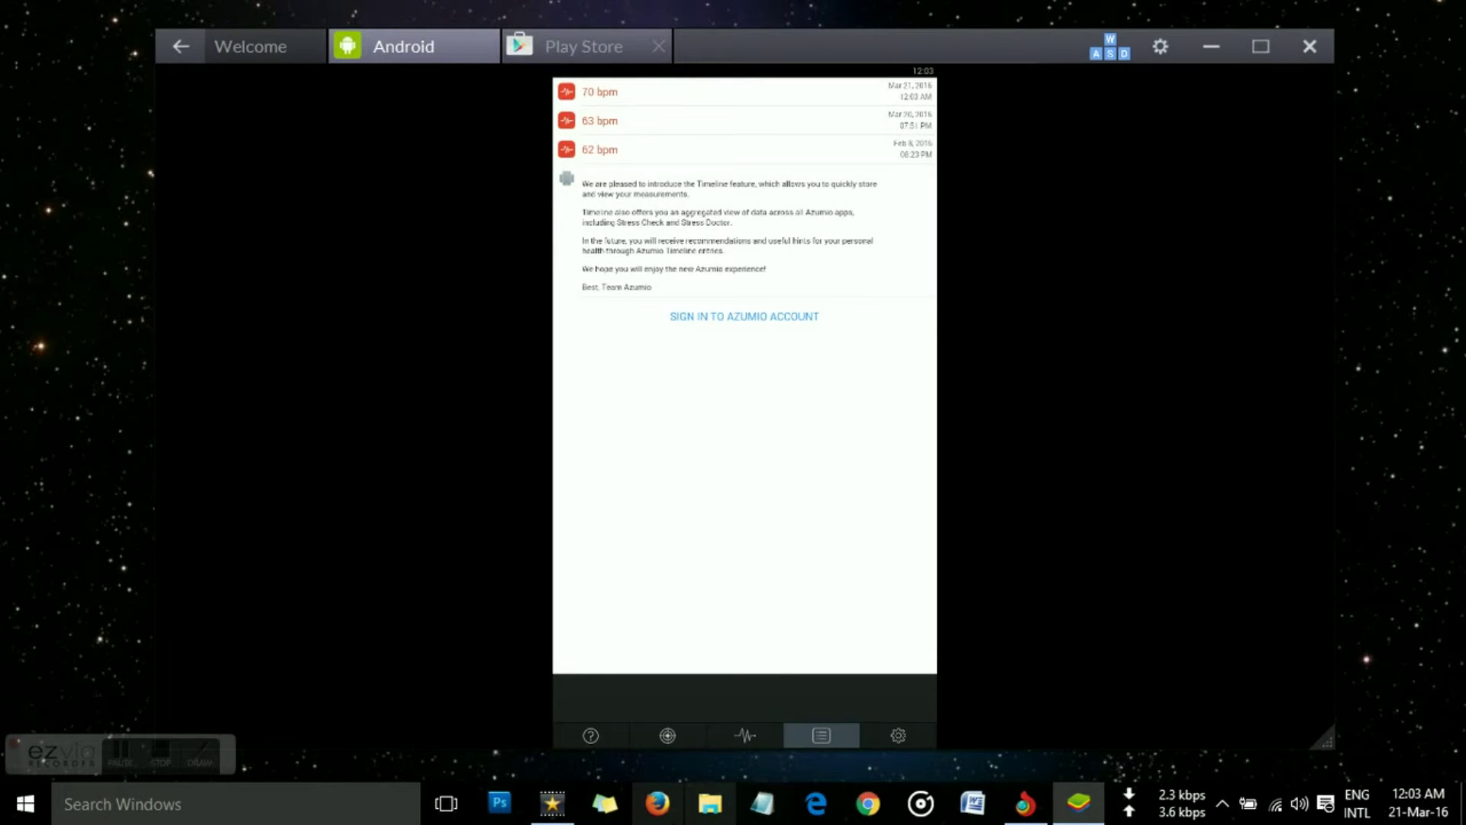
{"action": "left_click", "coordinate": [158, 759]}
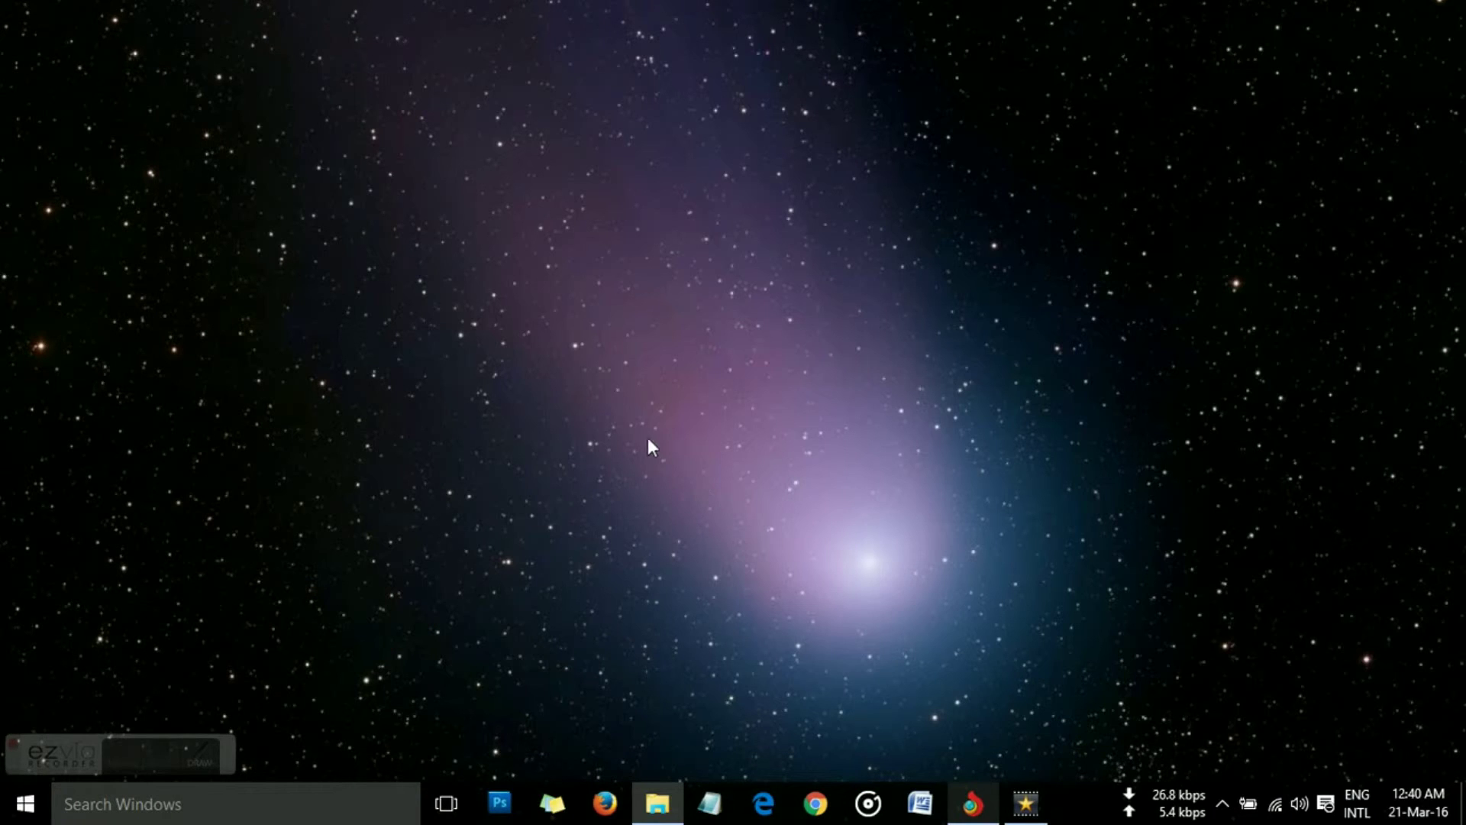
- Switch to the Torch browser and look through the Techllog blog's home page and its posts
{"action": "left_click", "coordinate": [973, 802]}
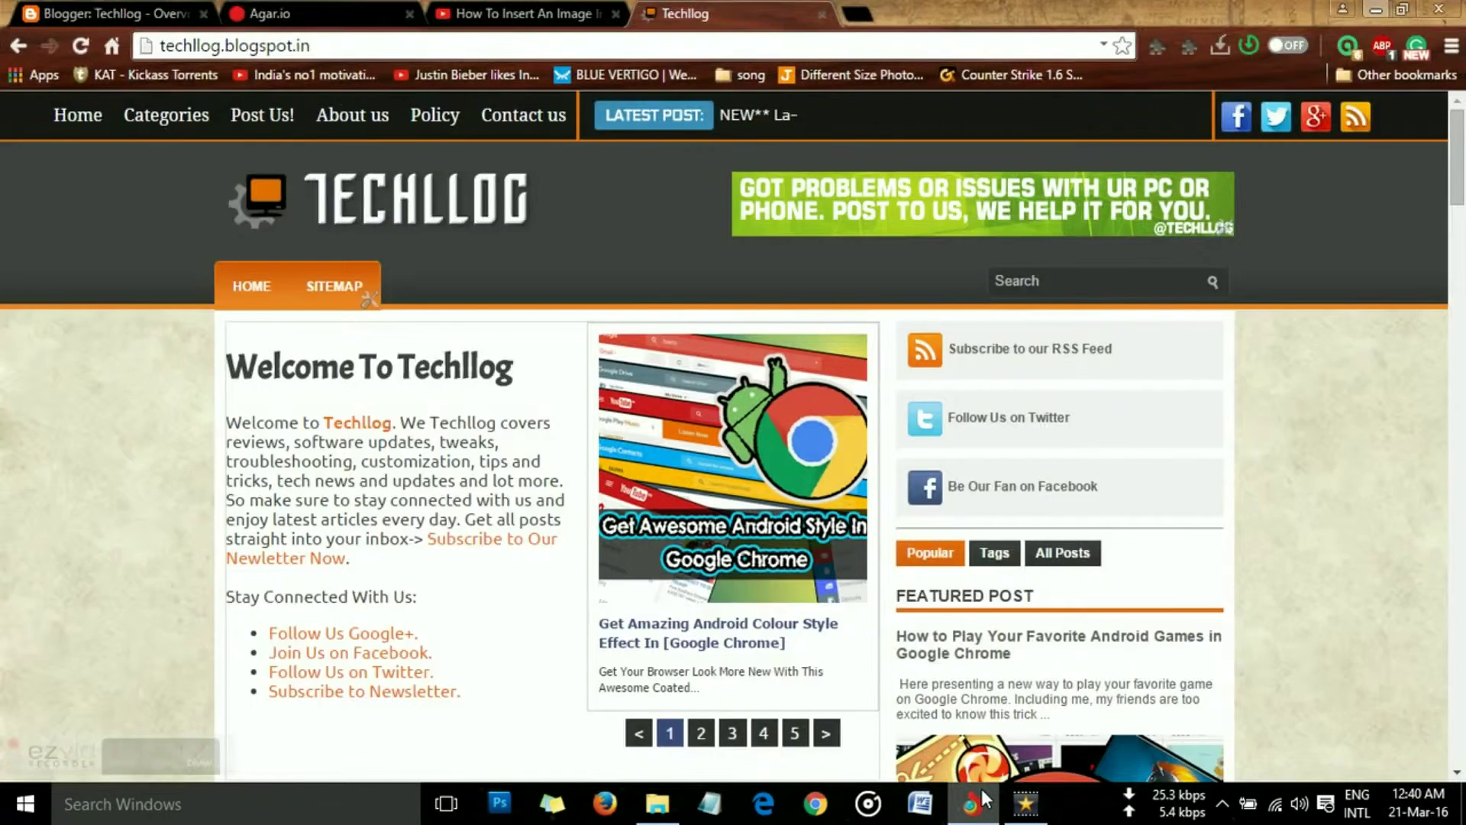
{"action": "left_click_drag", "start_coordinate": [1464, 174], "coordinate": [1462, 520]}
{"action": "left_click_drag", "start_coordinate": [1460, 651], "coordinate": [1464, 176]}
{"action": "scroll", "coordinate": [1148, 555], "scroll_direction": "down", "scroll_amount": 13}
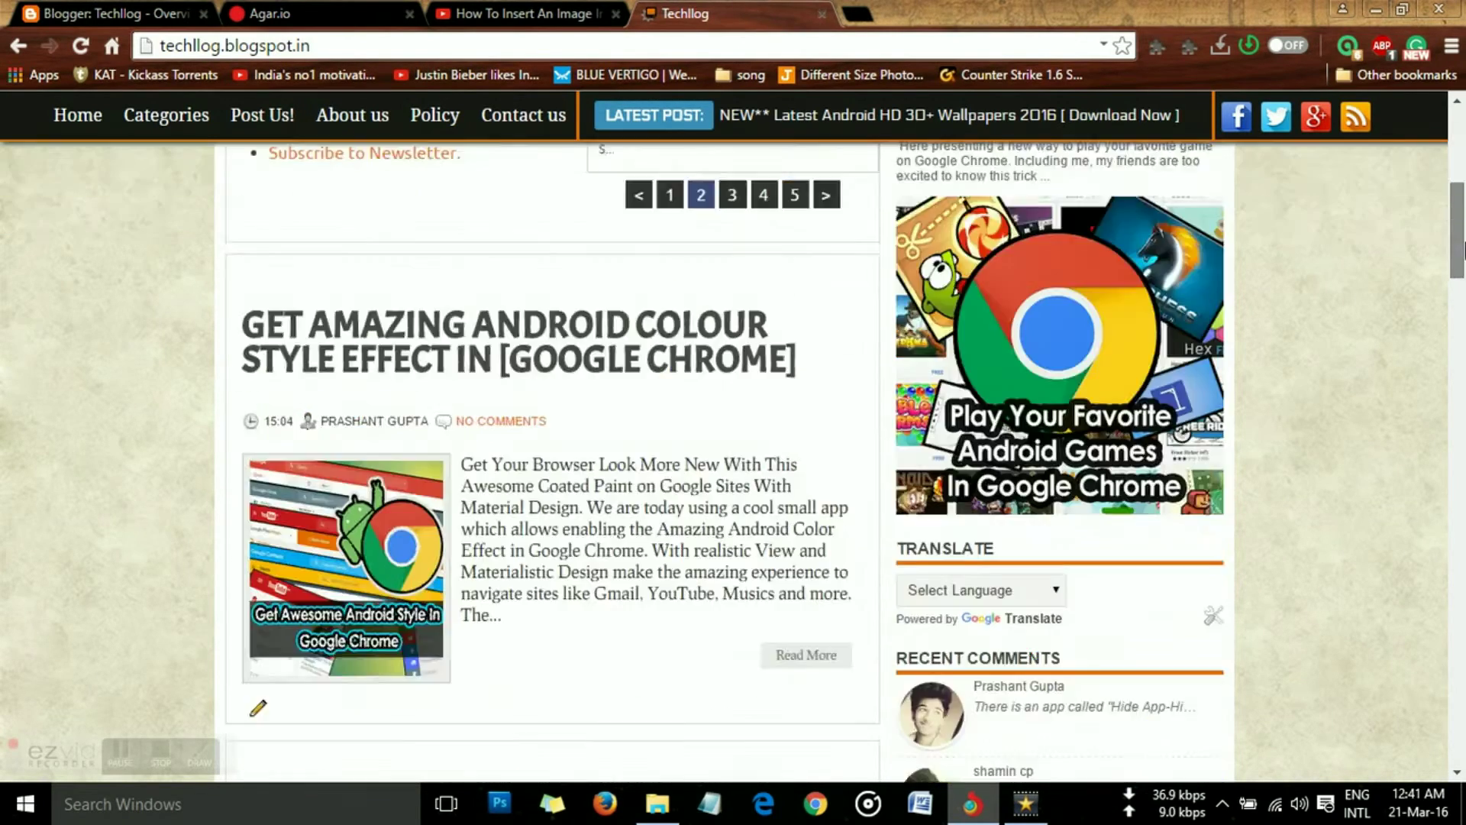
- Open the Techllog blog's Post Us! page and look through its contact instructions, comments and popular posts
{"action": "left_click", "coordinate": [1029, 661]}
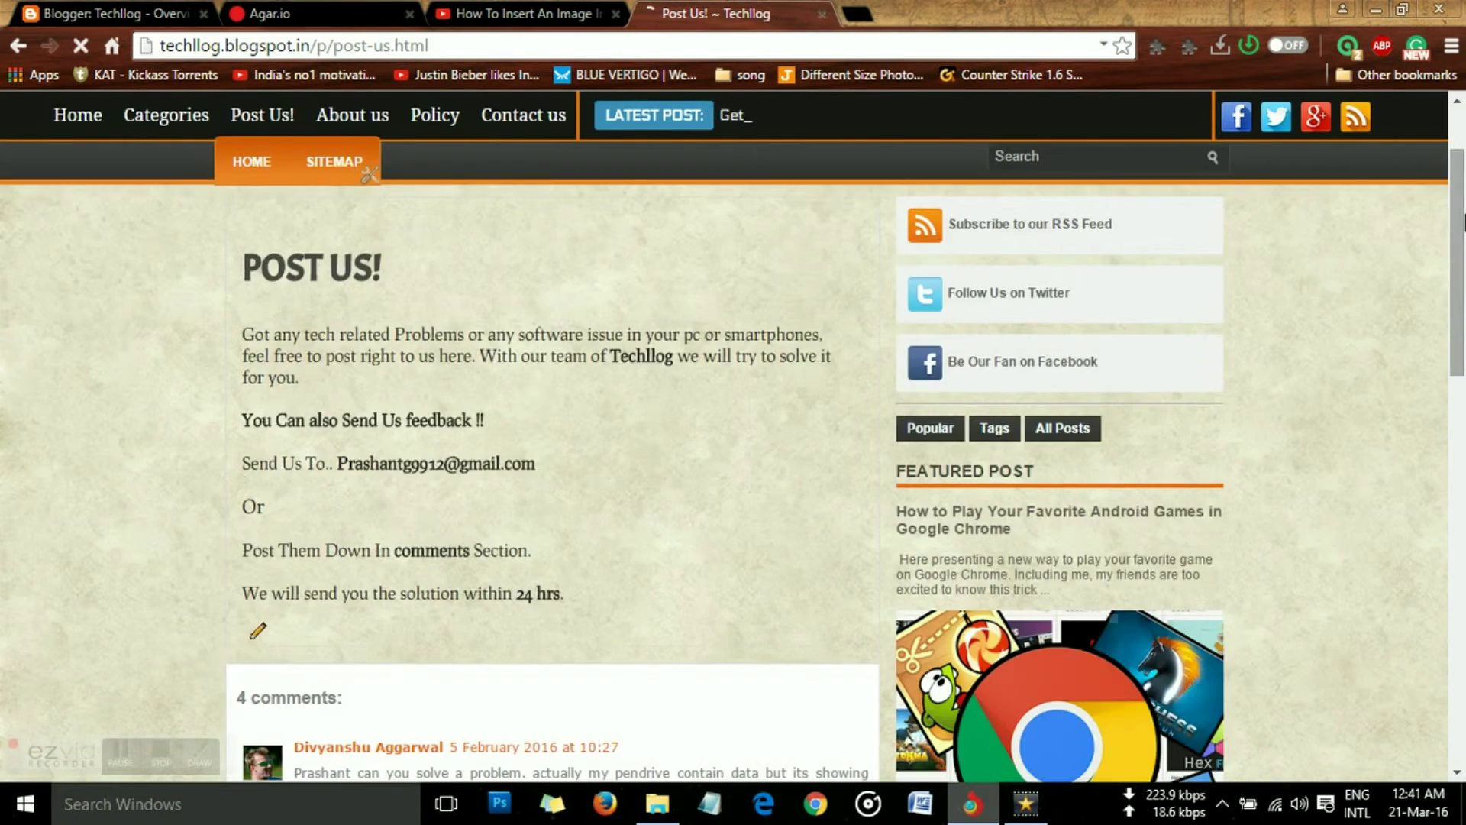
{"action": "left_click_drag", "start_coordinate": [1463, 215], "coordinate": [1464, 385]}
{"action": "scroll", "coordinate": [1463, 386], "scroll_direction": "down", "scroll_amount": 10}
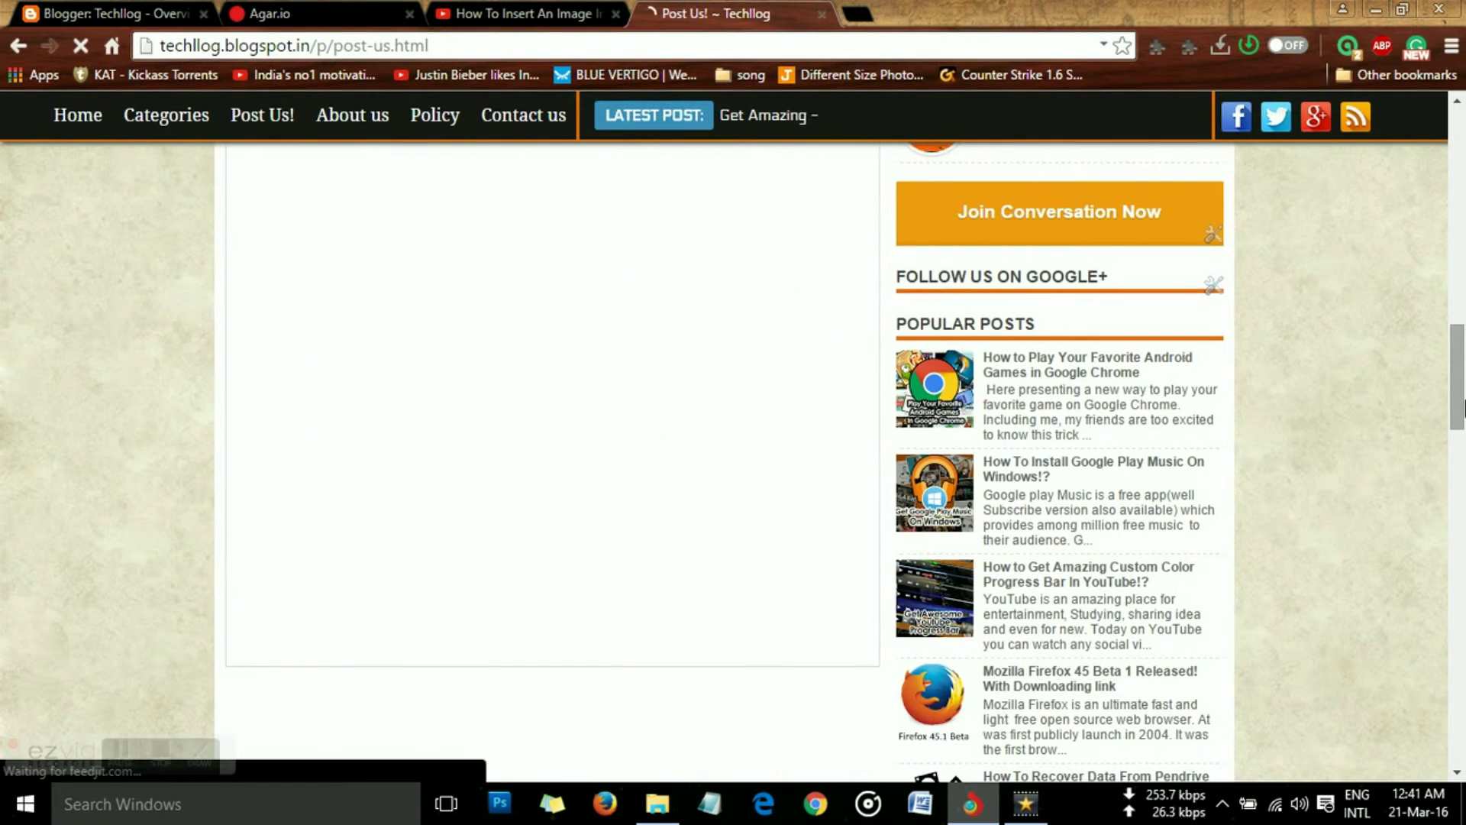